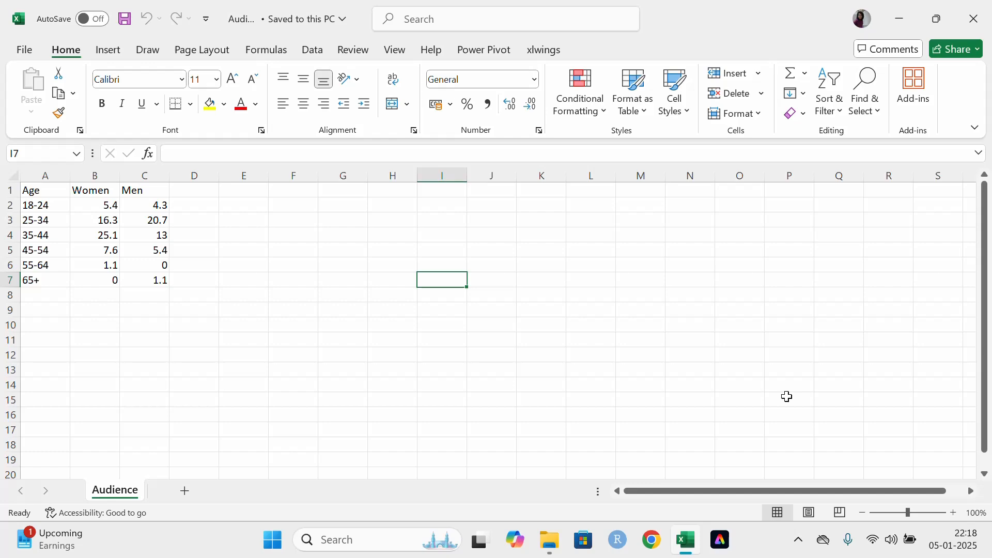
# Switch to Tableau Public, dismiss the file recovery dialog and connect to the Audience Excel workbook
pyautogui.click(910, 13)
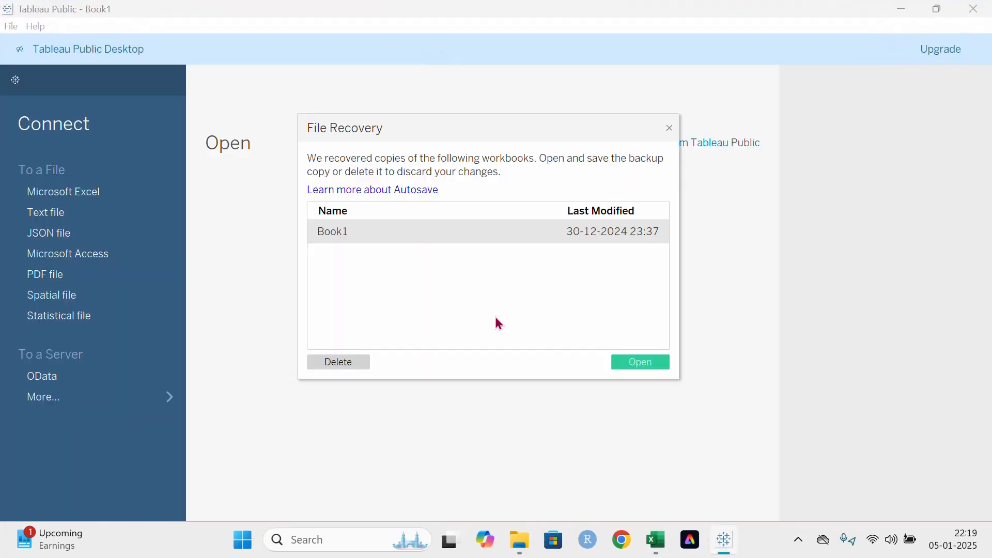
pyautogui.click(671, 129)
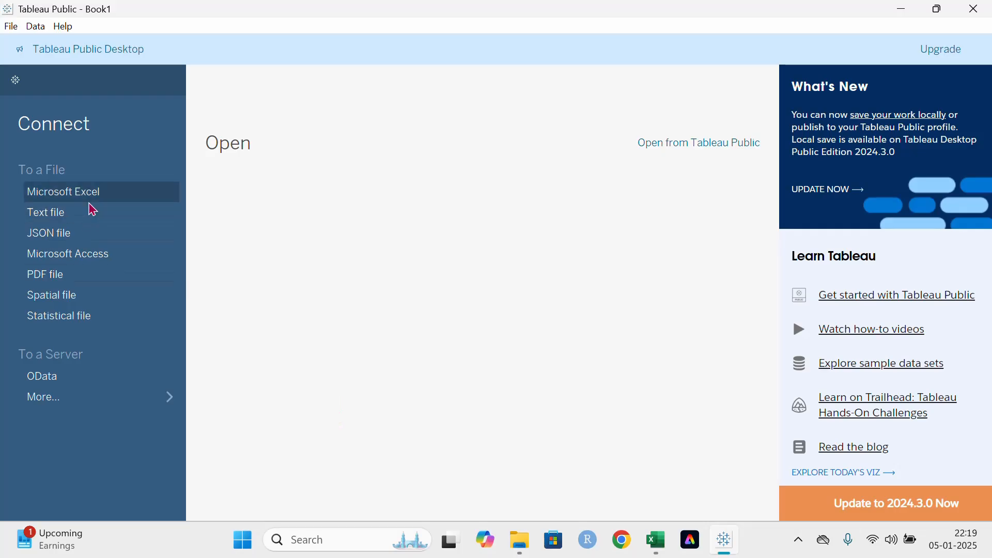
pyautogui.click(91, 205)
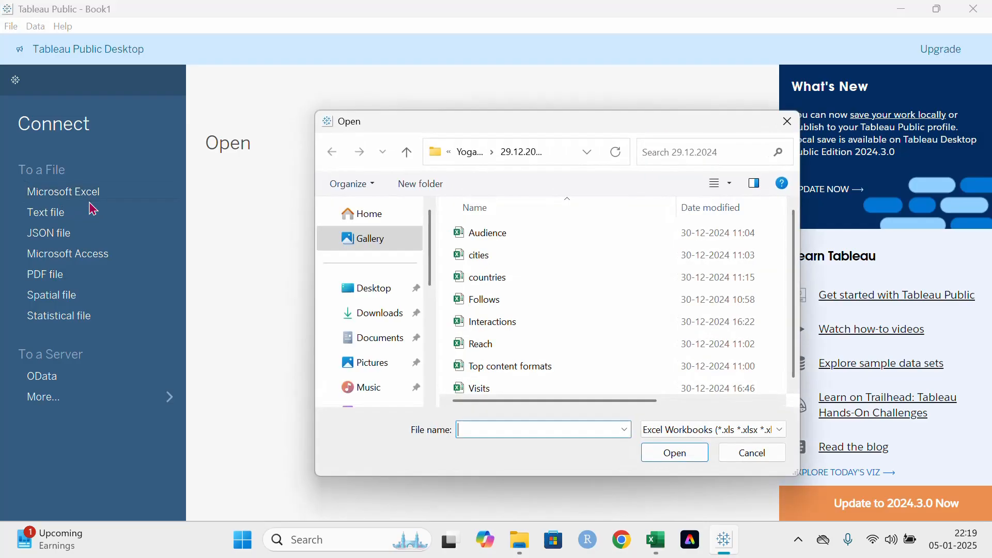
pyautogui.click(495, 245)
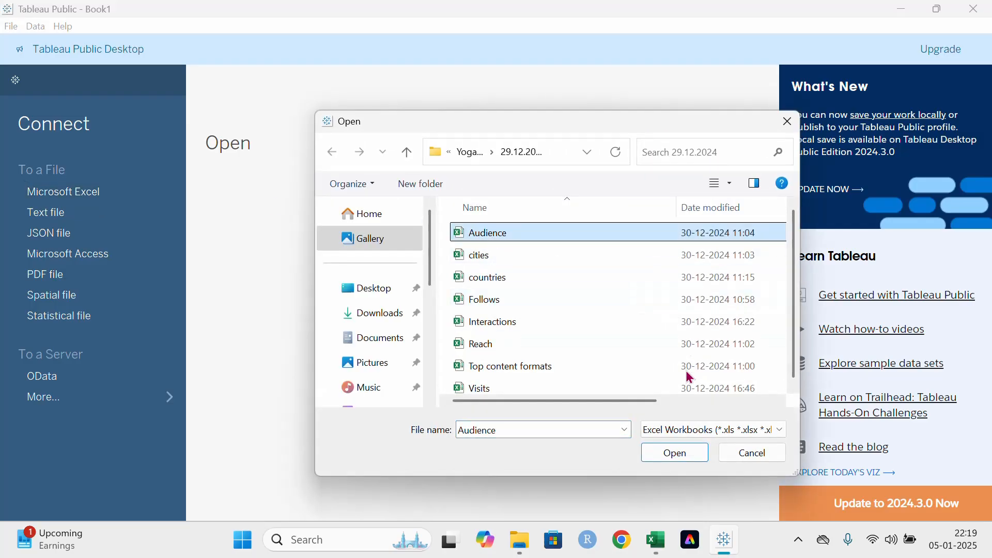
pyautogui.click(674, 459)
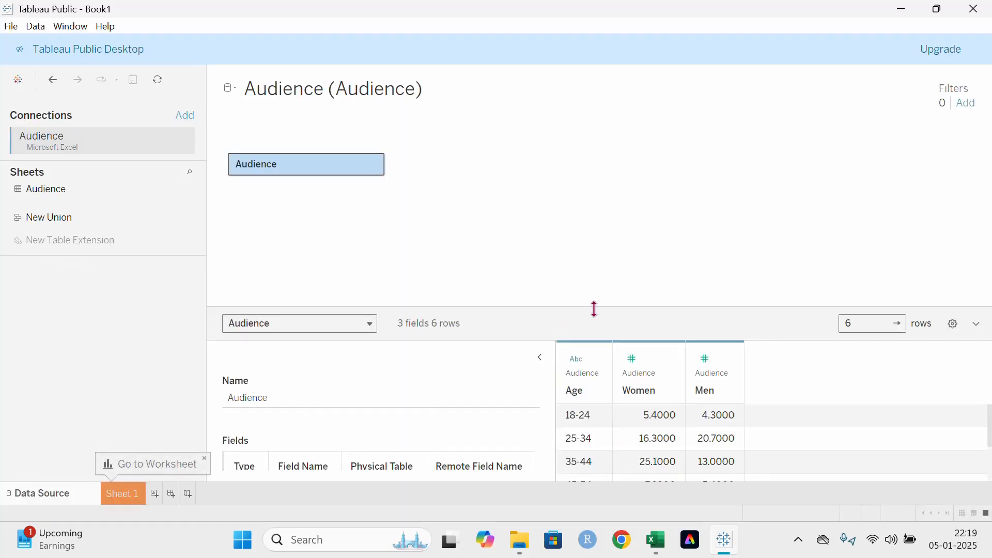
# Enlarge the data preview and check the data type options of the Age and Women fields
pyautogui.moveTo(595, 308); pyautogui.dragTo(604, 162)
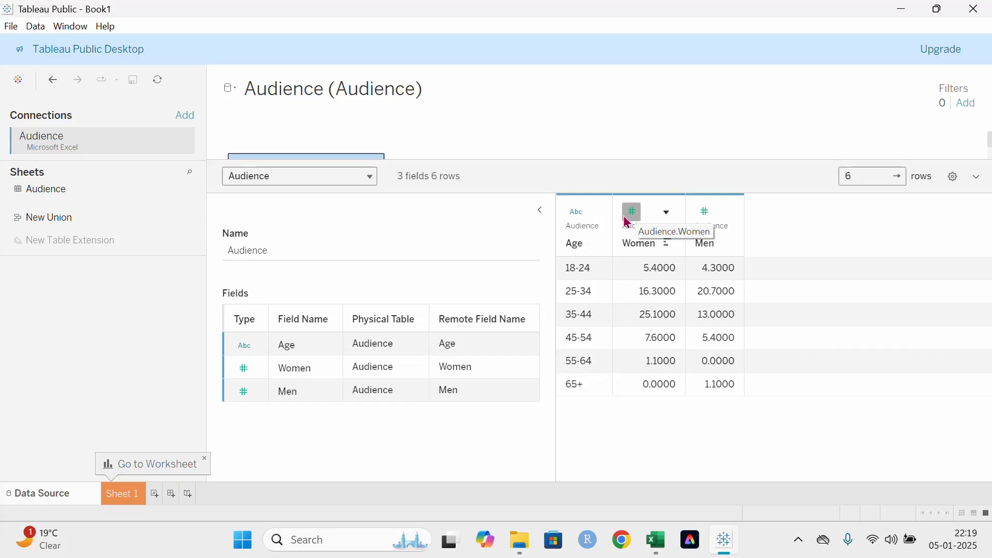
pyautogui.click(579, 223)
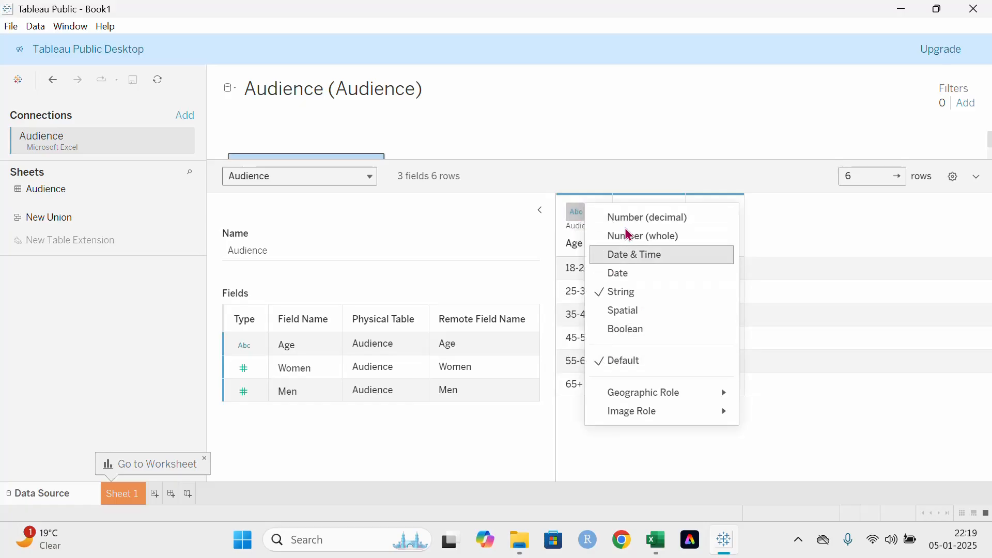
pyautogui.click(753, 350)
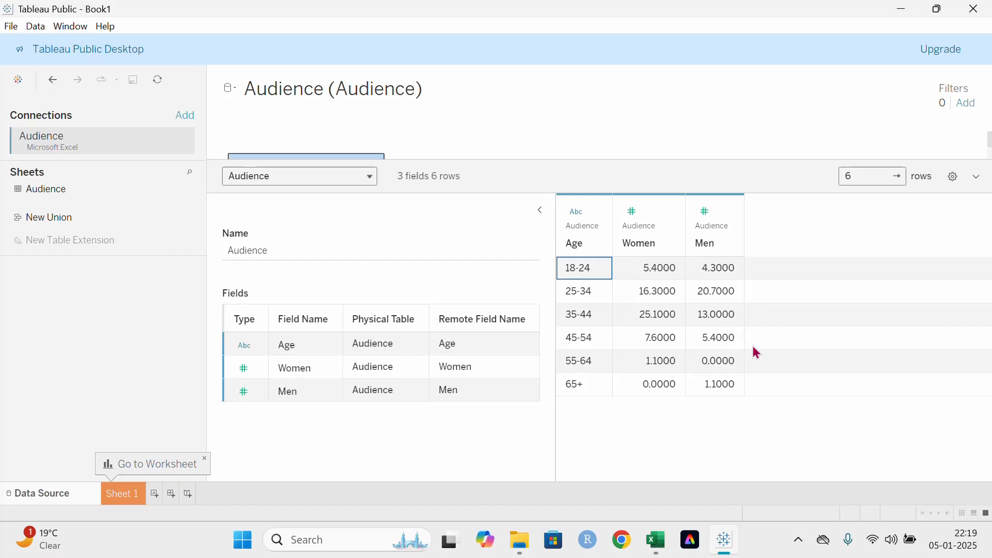
pyautogui.click(634, 214)
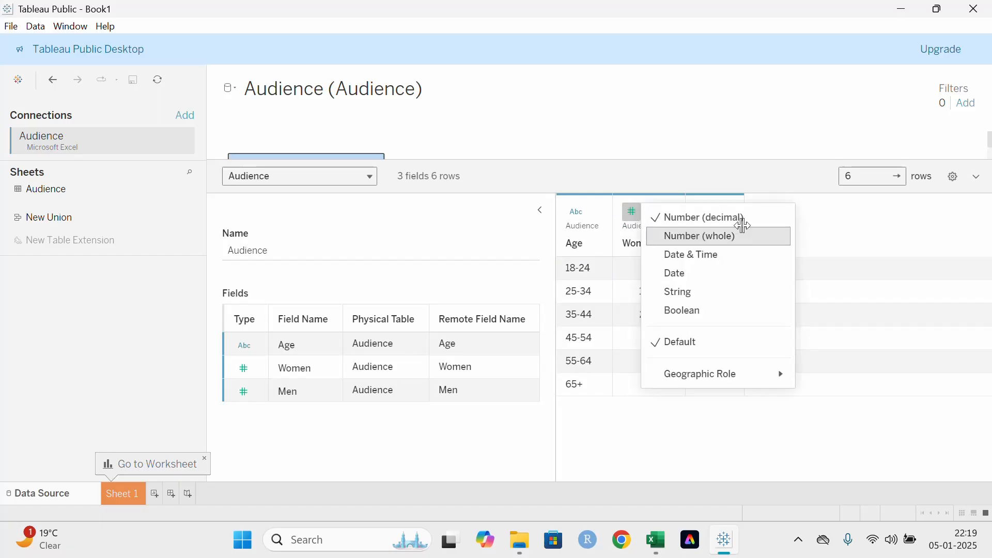
pyautogui.click(839, 452)
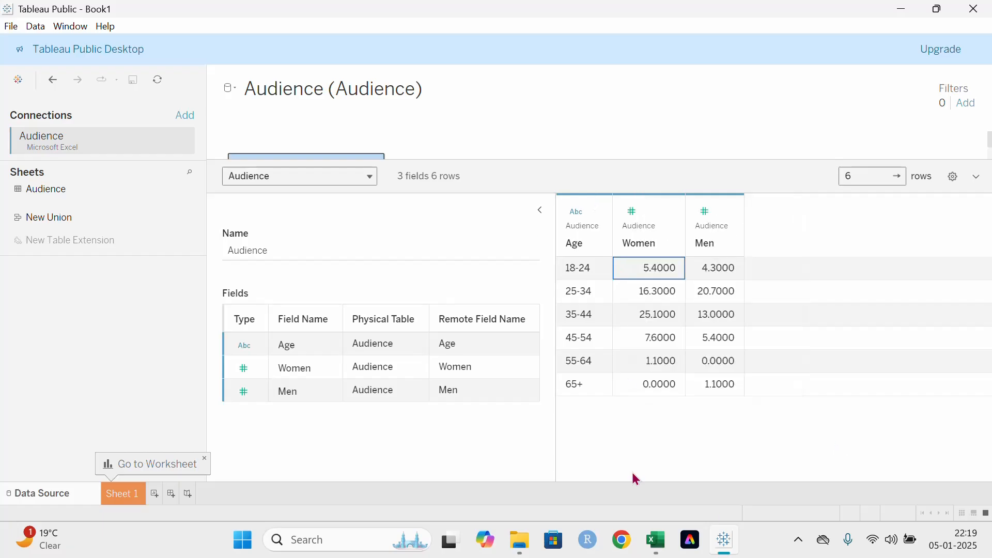
# Review the Women and Men values in B2:C7 of the Excel source sheet and return to Tableau Public's data source view
pyautogui.click(655, 547)
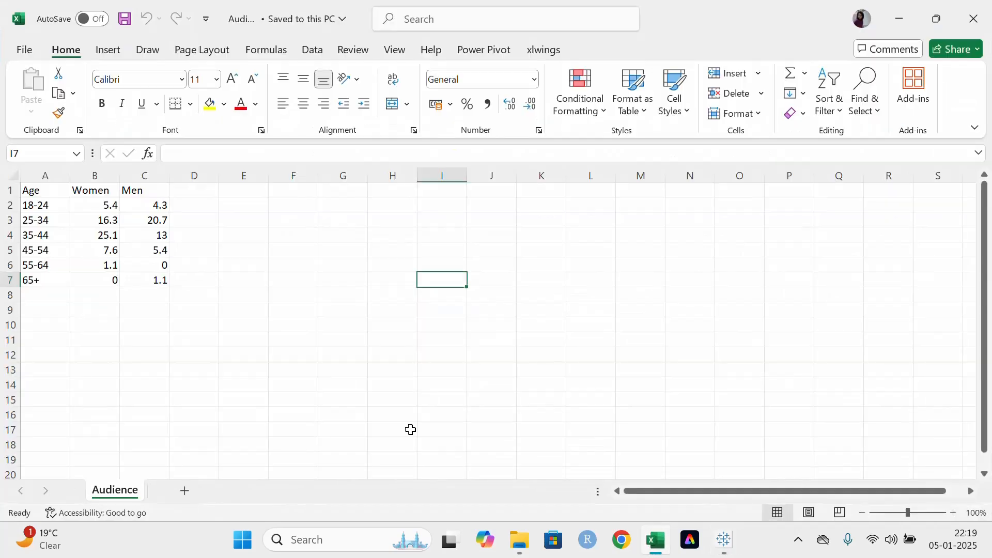
pyautogui.moveTo(96, 205); pyautogui.dragTo(157, 278)
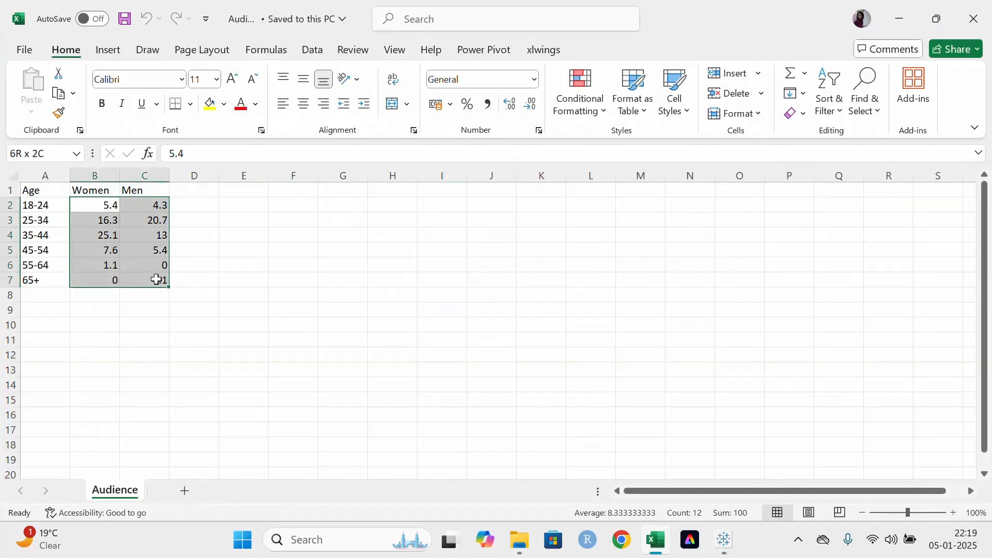
pyautogui.click(246, 286)
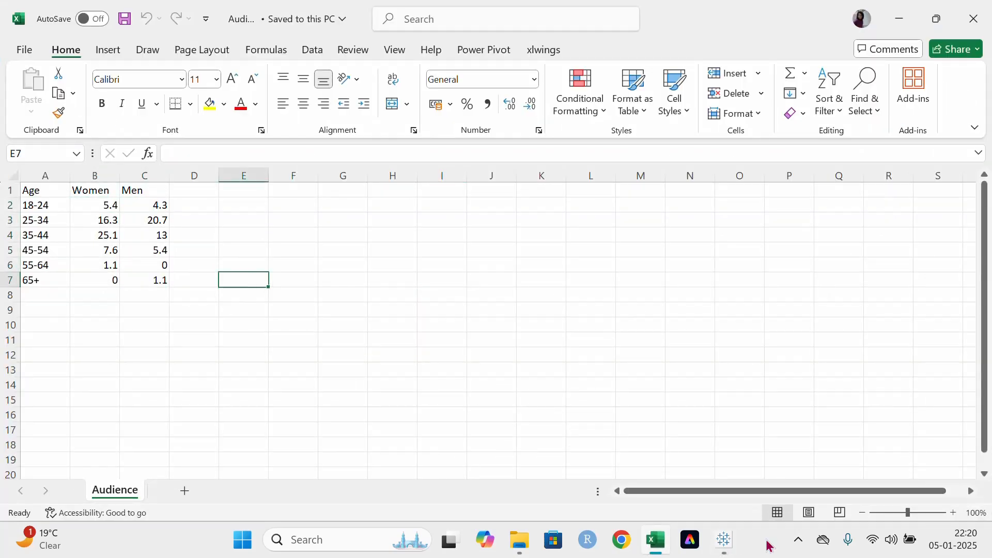
pyautogui.click(723, 547)
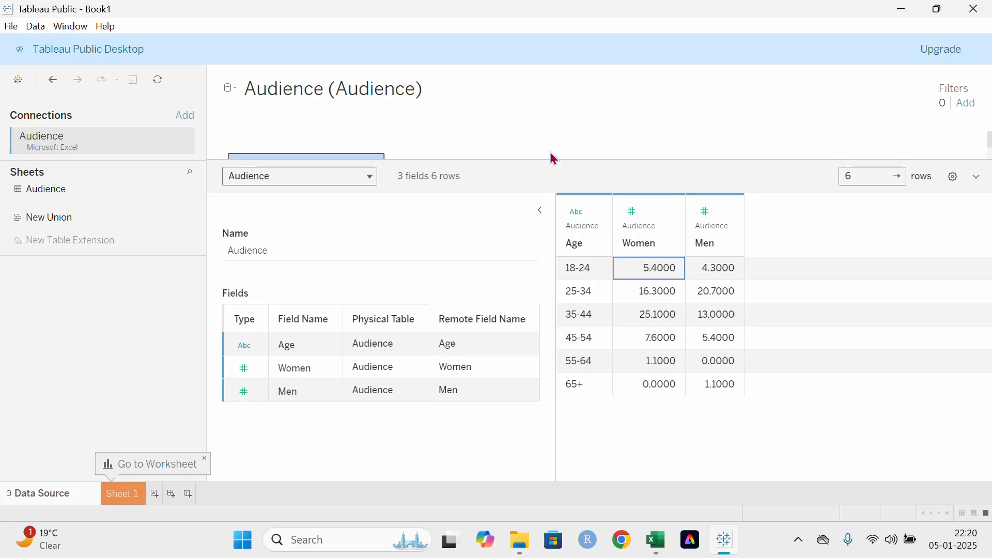
pyautogui.moveTo(556, 219); pyautogui.dragTo(556, 393)
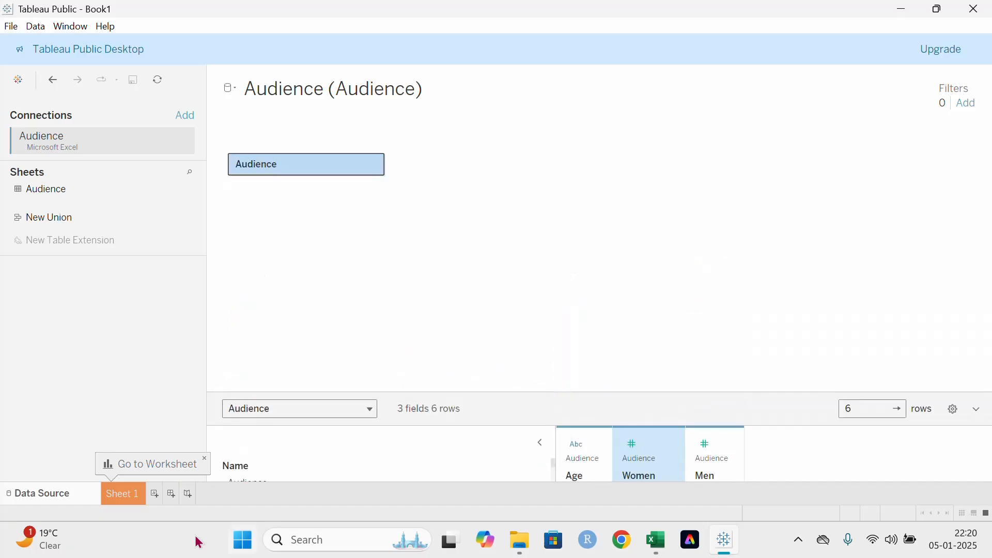
# Place the Age, Men and Women fields on Rows in Sheet 1
pyautogui.click(143, 495)
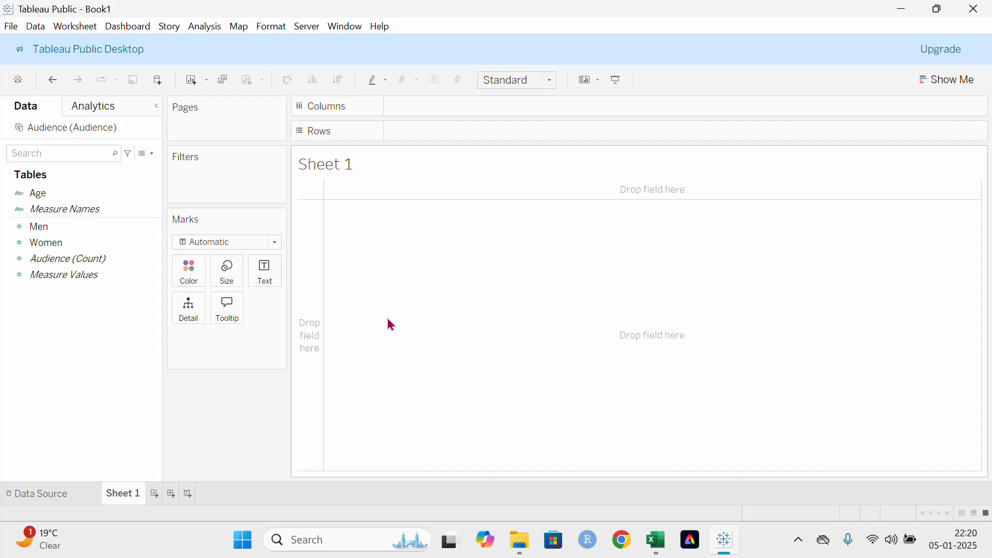
pyautogui.moveTo(36, 194); pyautogui.dragTo(407, 126)
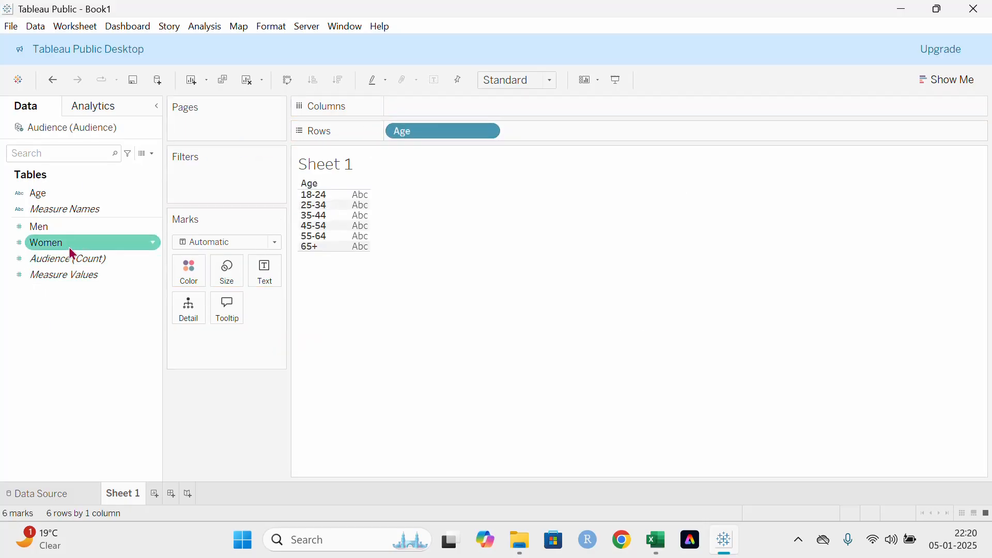
pyautogui.moveTo(67, 234)
pyautogui.mouseDown()
pyautogui.moveTo(465, 173)
pyautogui.moveTo(588, 134)
pyautogui.mouseUp()
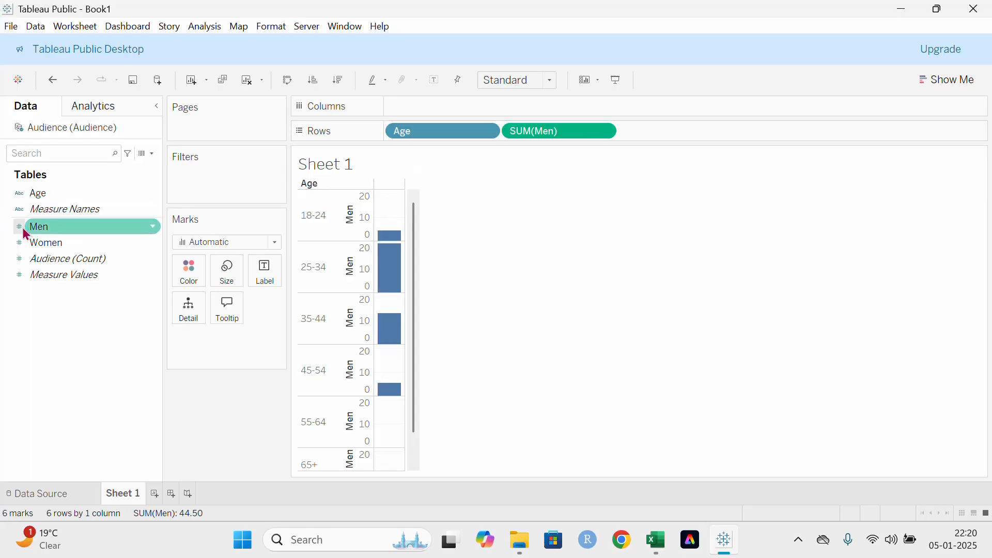
pyautogui.moveTo(51, 243); pyautogui.dragTo(665, 133)
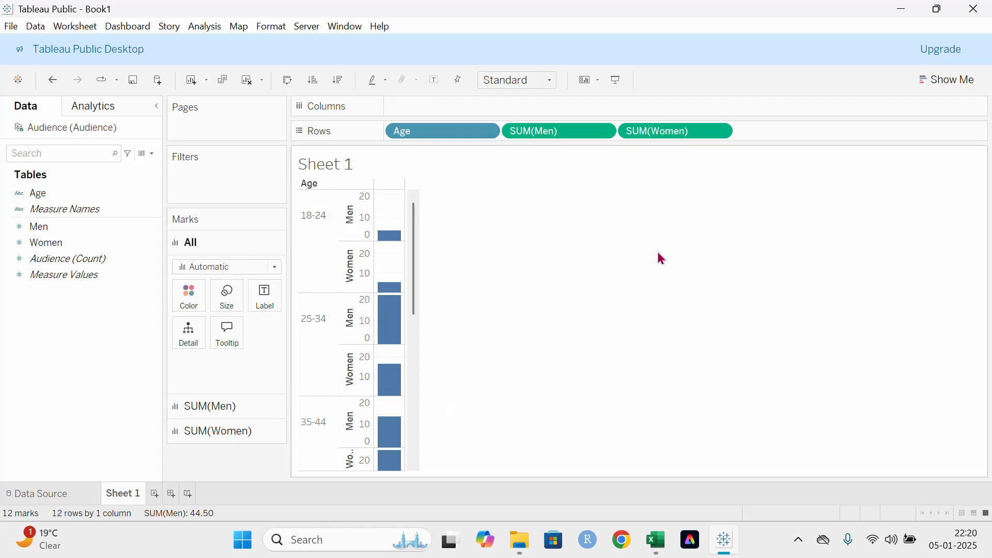
# Change the Sheet 1 visualization to a side-by-side bars chart using the Show Me chart suggestions
pyautogui.click(959, 92)
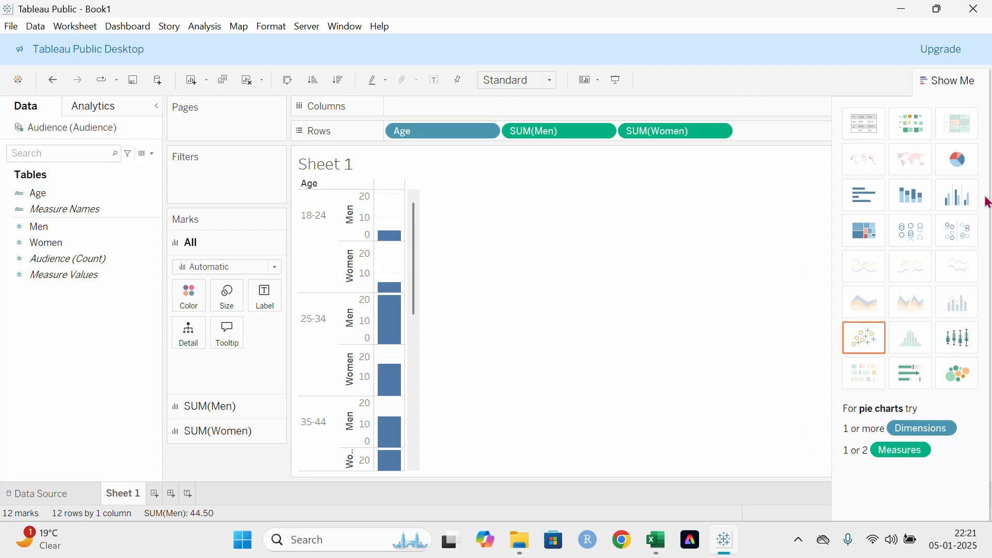
pyautogui.click(959, 207)
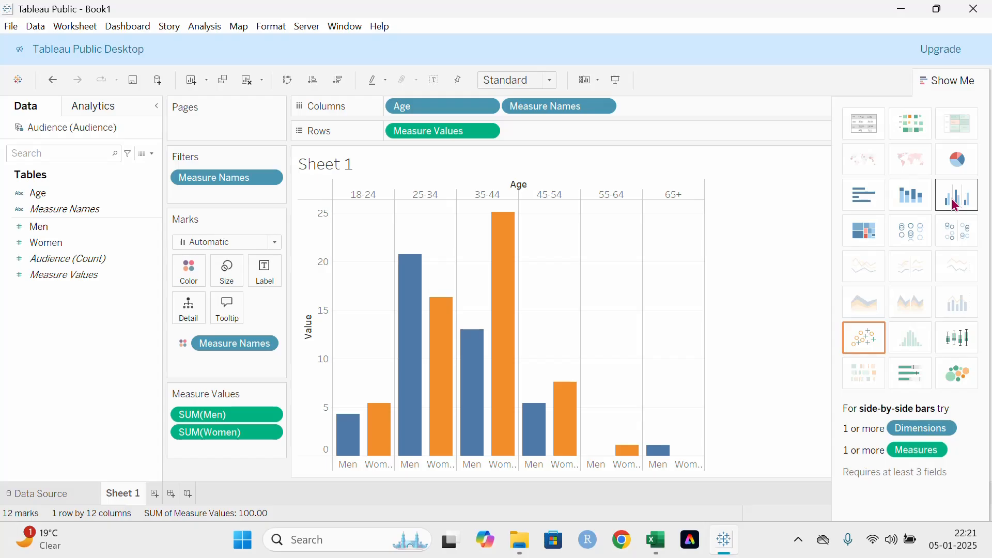
pyautogui.click(961, 79)
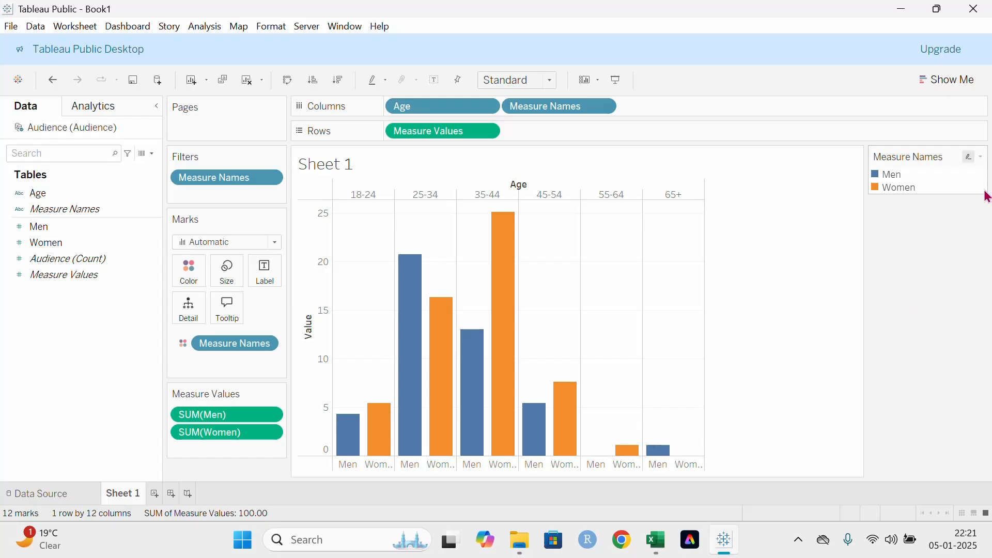
# Open color editing for the Measure Names legend and assign red from the Automatic palette to Men
pyautogui.click(981, 159)
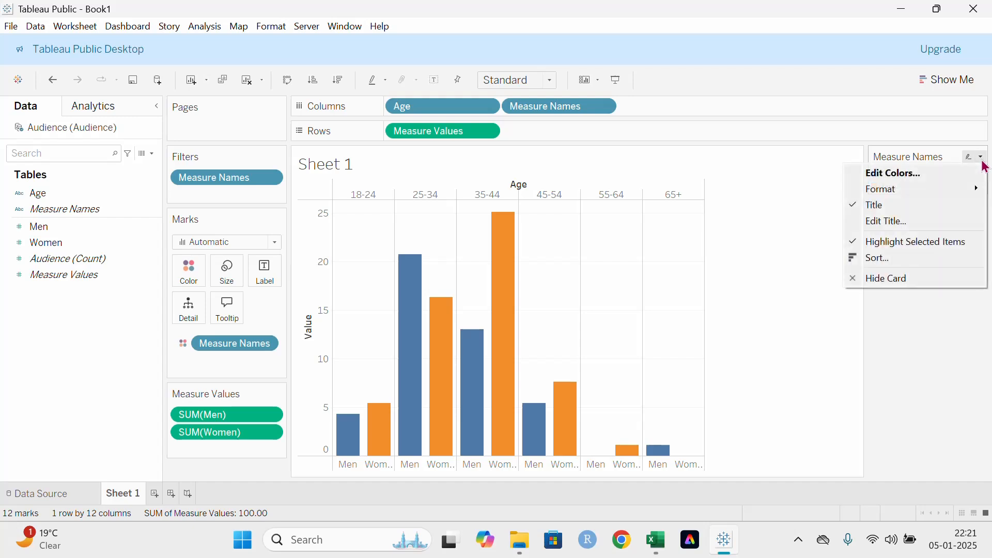
pyautogui.click(926, 181)
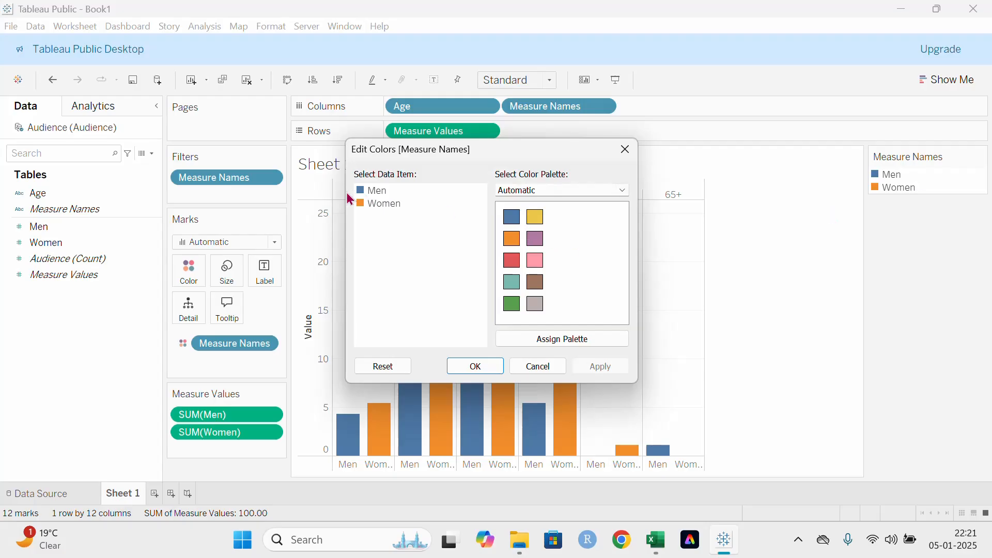
pyautogui.click(389, 205)
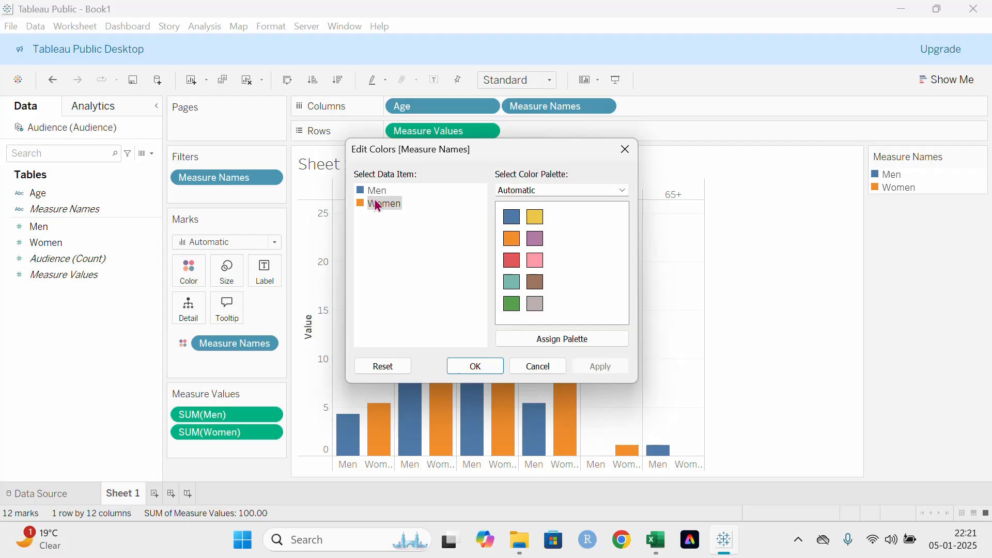
pyautogui.click(378, 195)
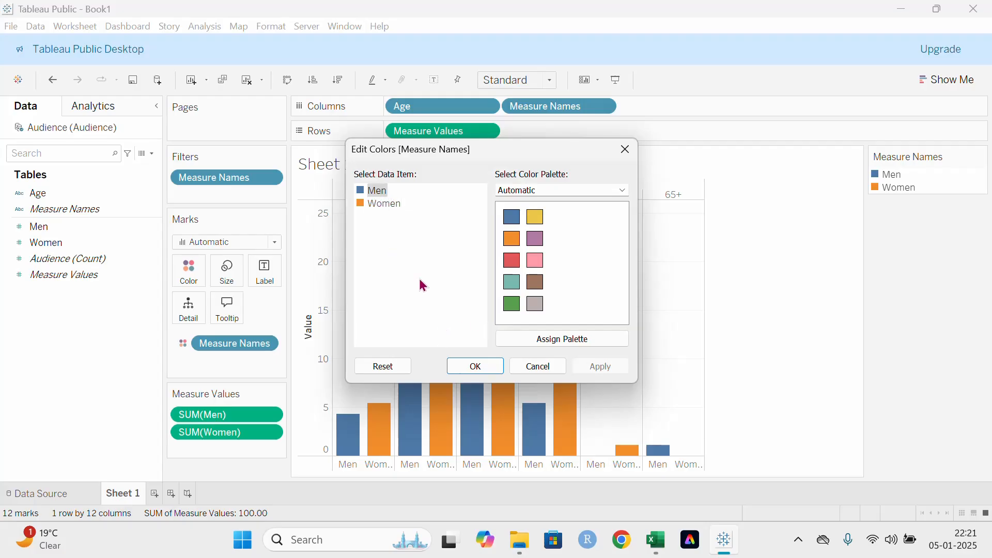
pyautogui.click(512, 261)
# Assign yellow from the Automatic palette to the Women data item
pyautogui.click(366, 218)
pyautogui.click(383, 205)
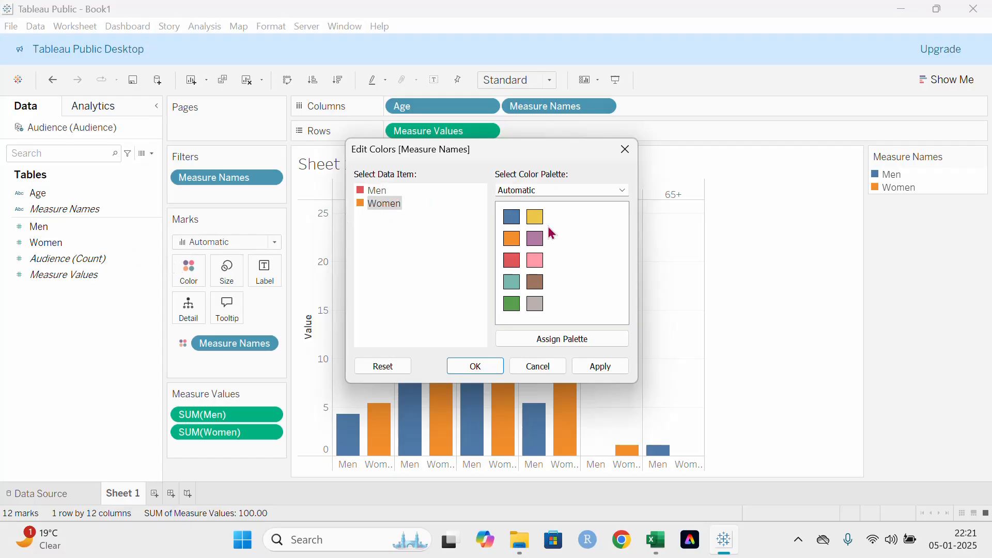
pyautogui.click(511, 216)
pyautogui.click(538, 218)
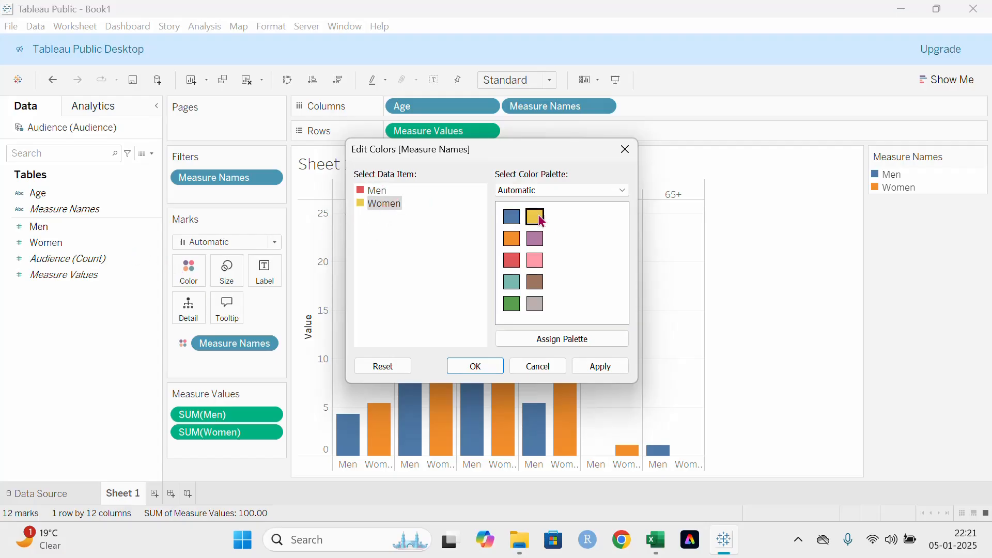
# Assign pink from the Summer palette to Women, apply the colors, and move the color dialog off the chart's main bars
pyautogui.click(555, 189)
pyautogui.click(429, 233)
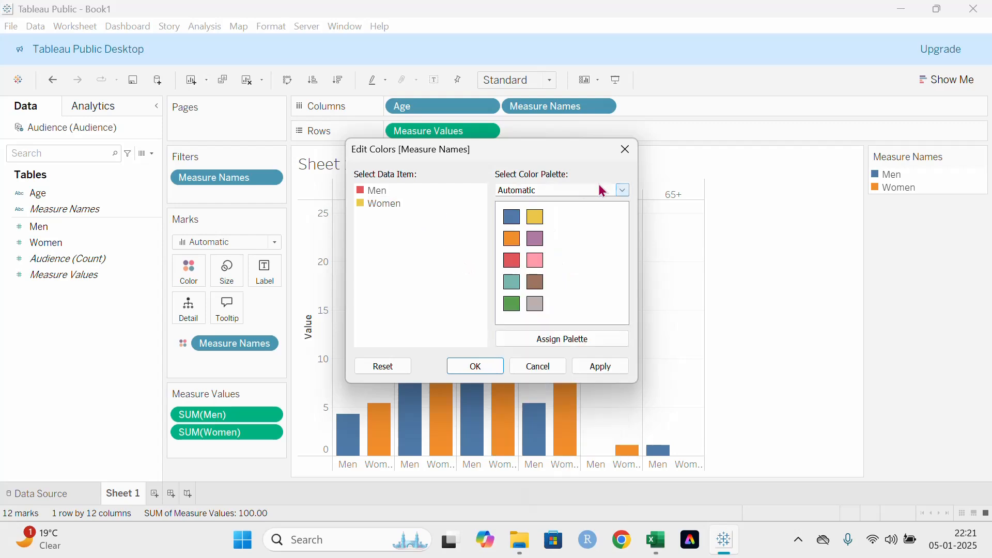
pyautogui.click(598, 188)
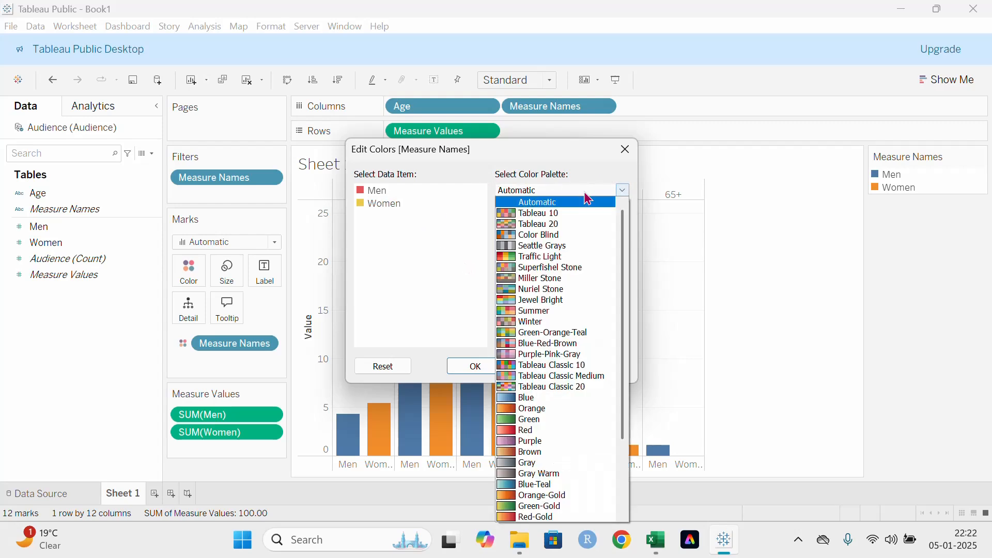
pyautogui.click(557, 317)
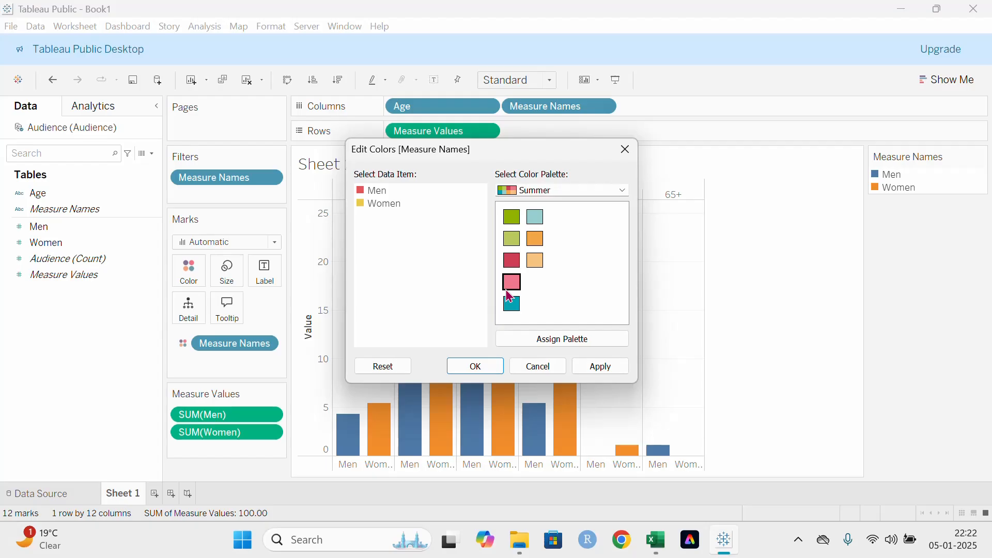
pyautogui.click(382, 204)
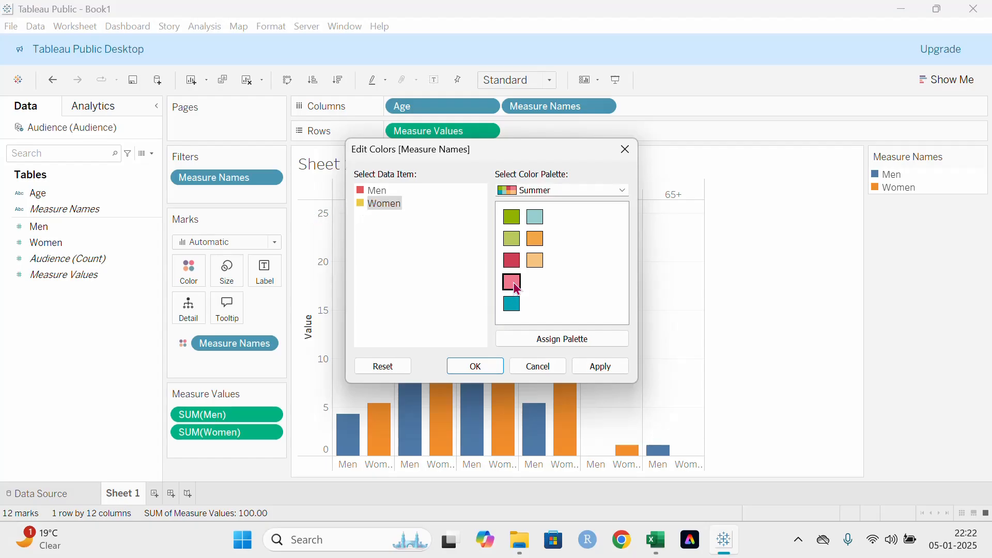
pyautogui.click(512, 282)
pyautogui.click(377, 191)
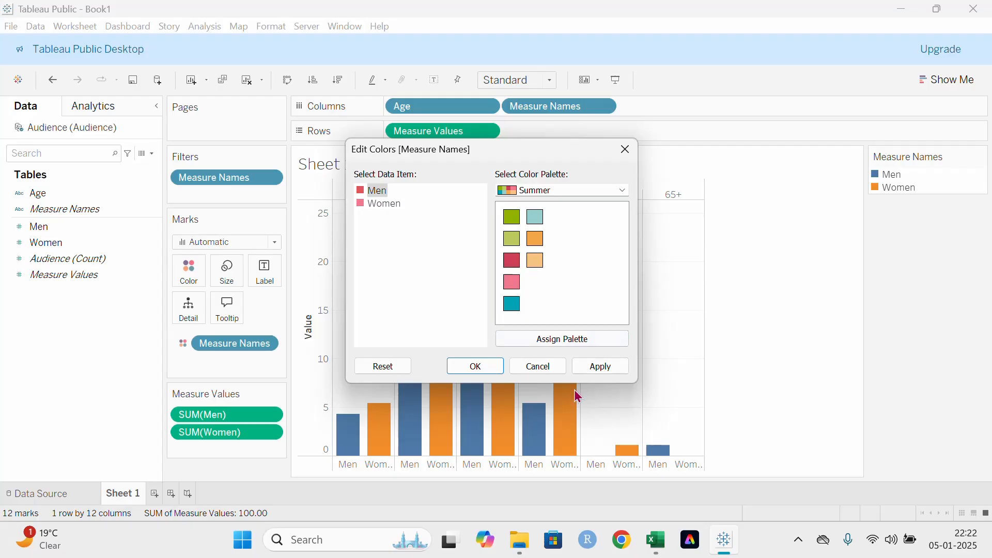
pyautogui.click(602, 370)
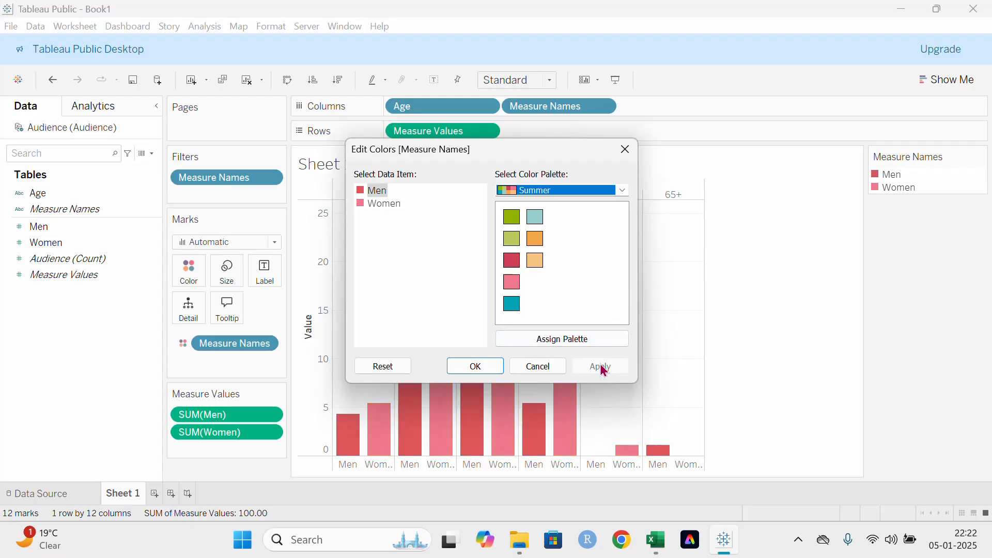
pyautogui.moveTo(522, 163); pyautogui.dragTo(780, 231)
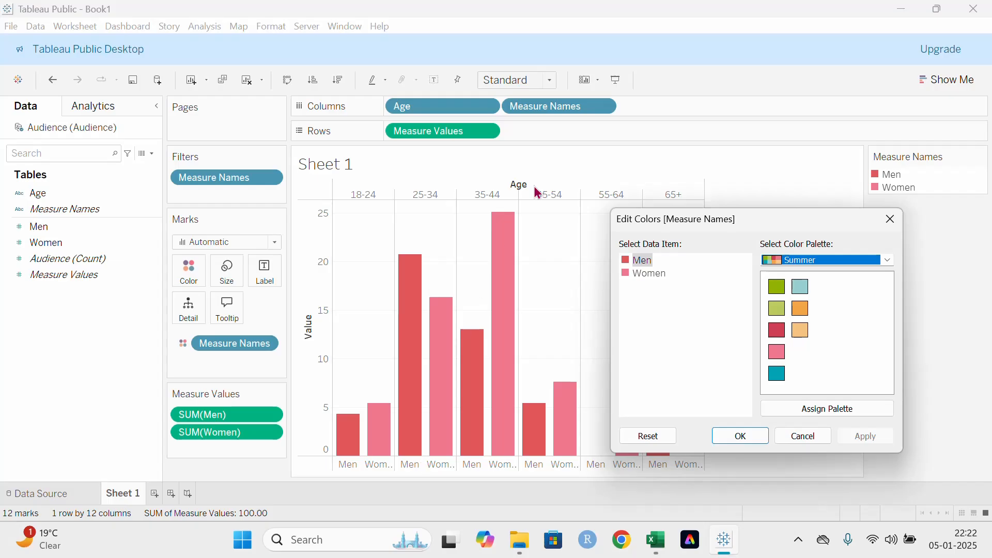
# Assign light blue from the Summer palette to Men, apply it, and close the color editor
pyautogui.click(801, 288)
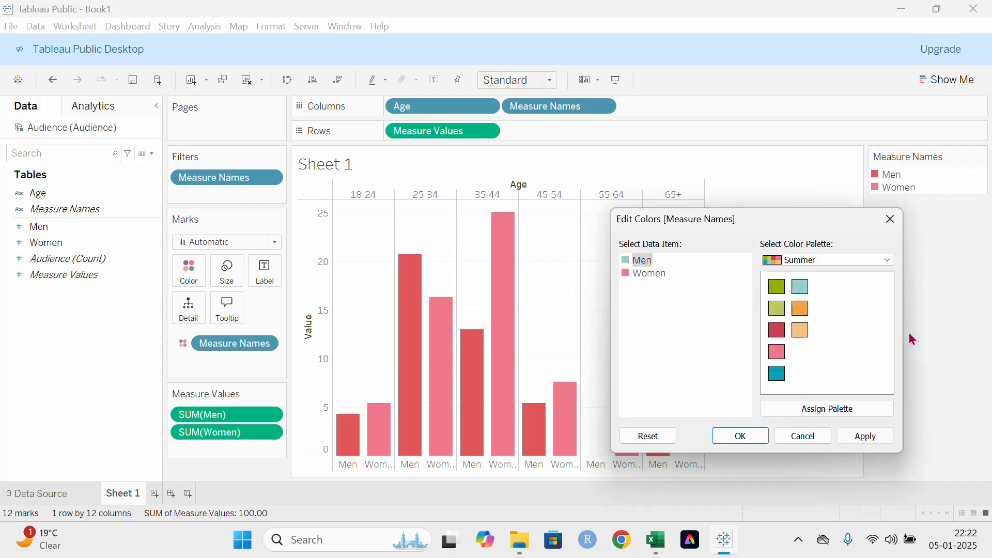
pyautogui.click(873, 440)
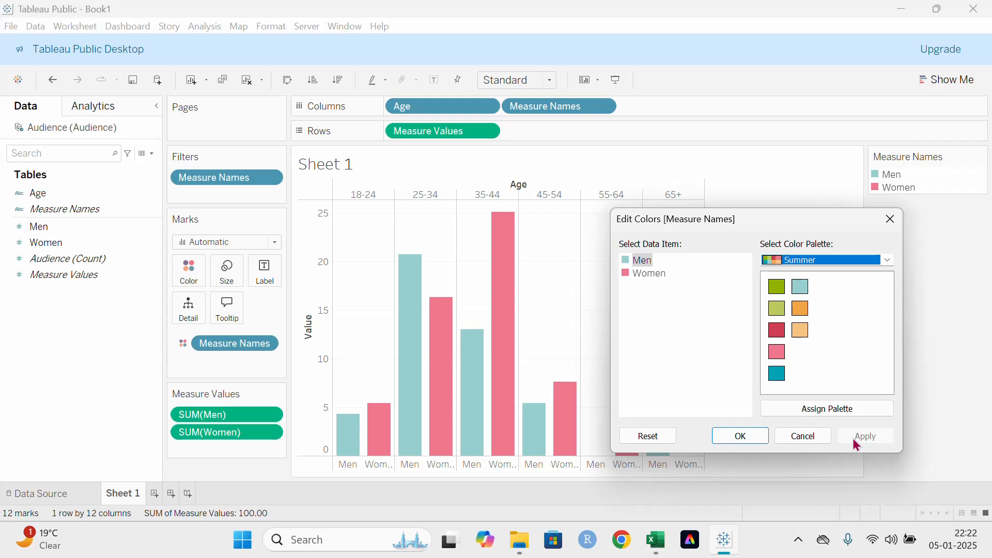
pyautogui.click(743, 441)
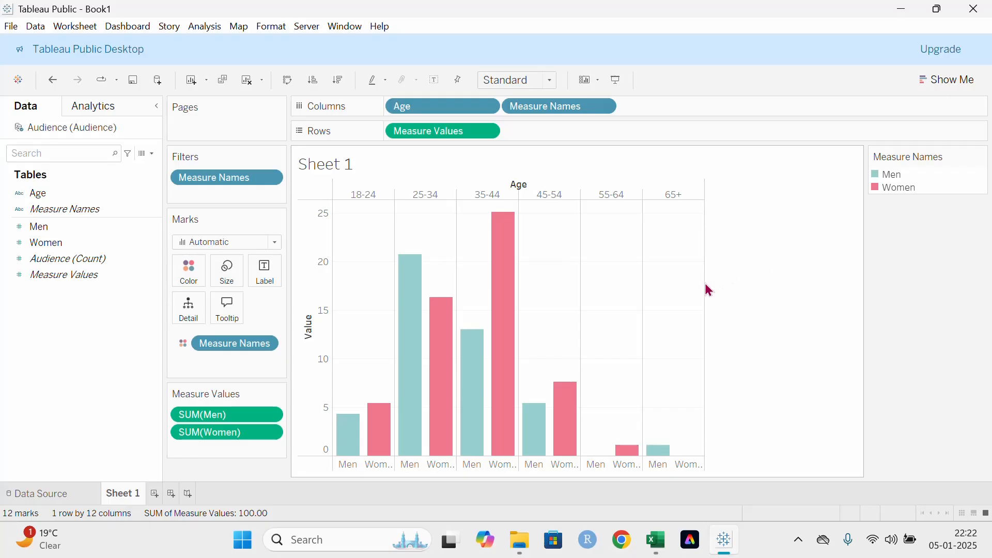
# Widen the bar chart to nearly fill the view and show mark labels on all bars
pyautogui.moveTo(706, 287); pyautogui.dragTo(796, 296)
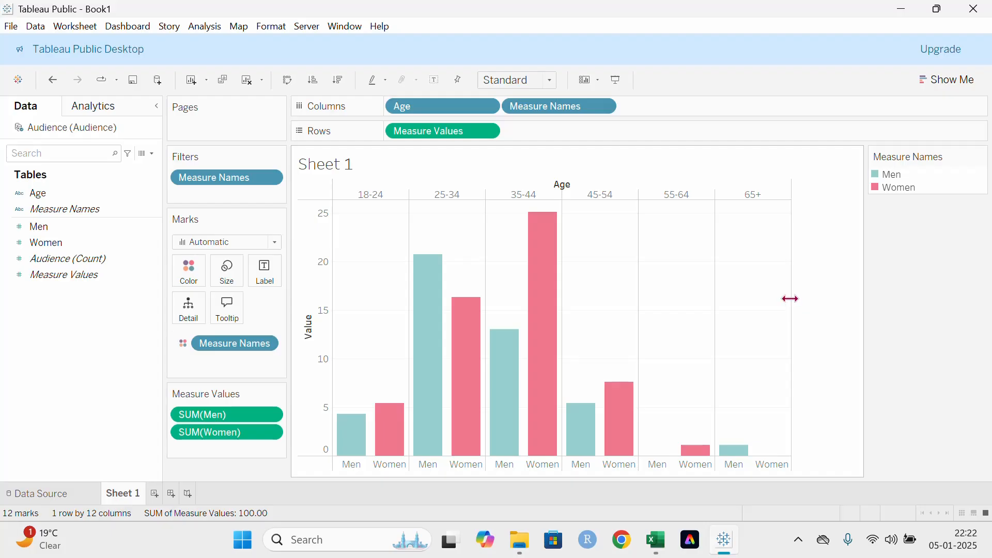
pyautogui.moveTo(791, 297); pyautogui.dragTo(855, 303)
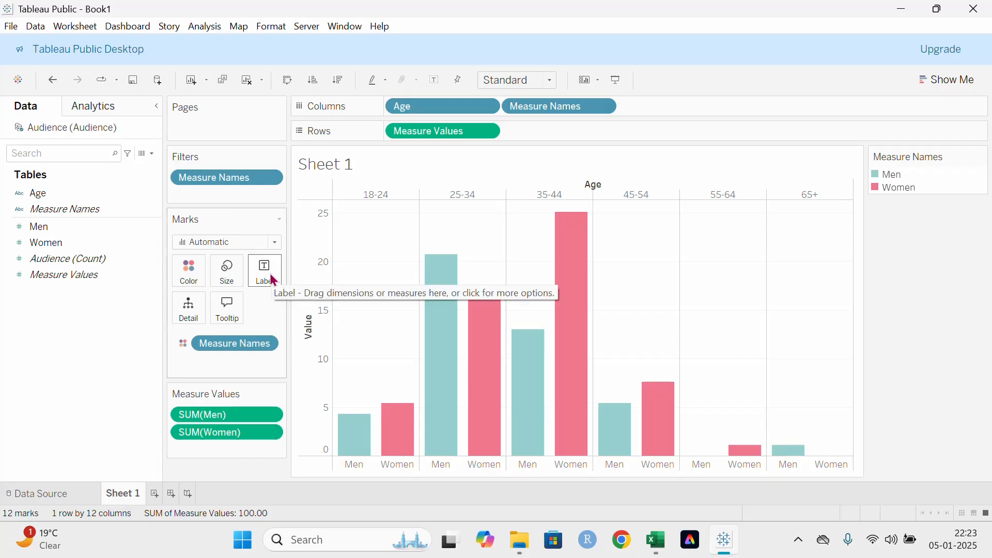
pyautogui.moveTo(558, 259)
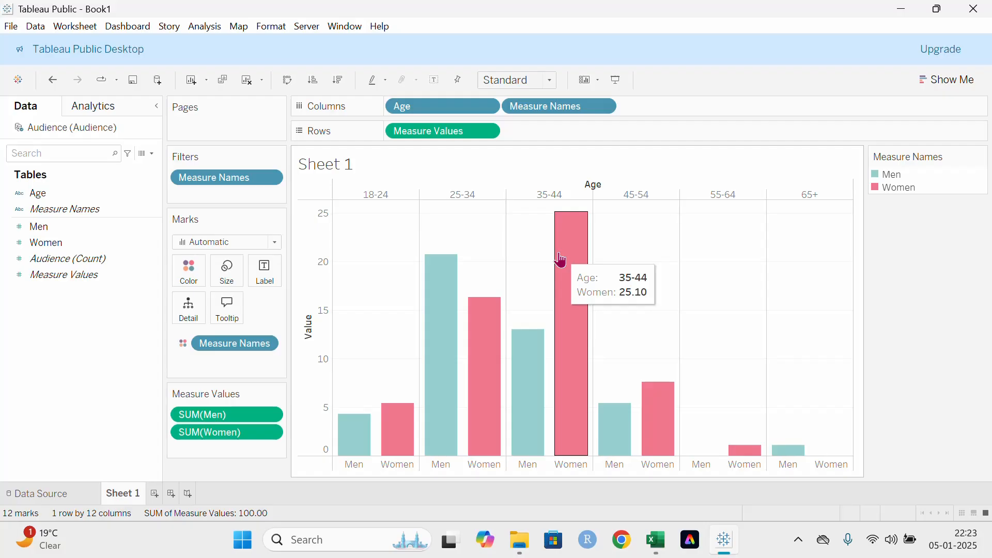
pyautogui.click(265, 273)
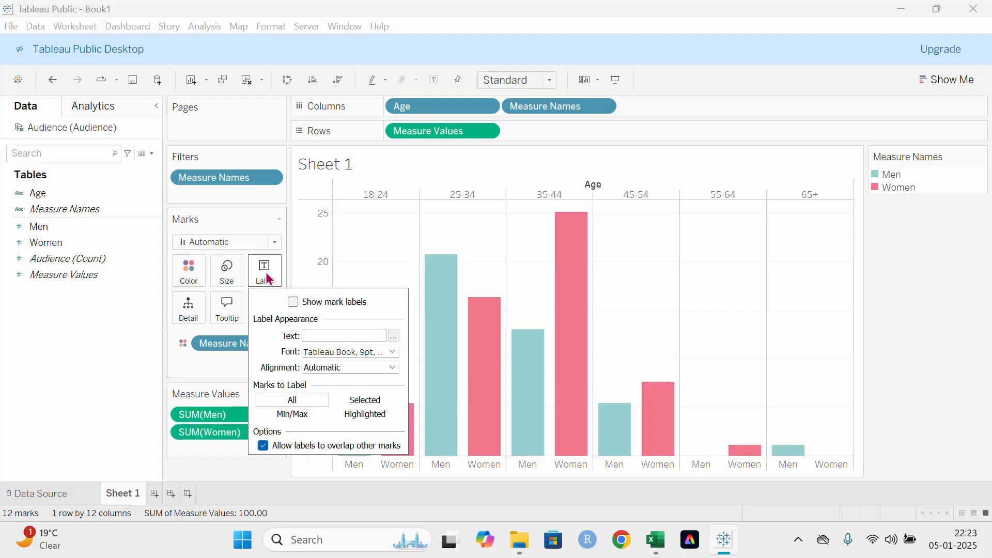
pyautogui.click(294, 305)
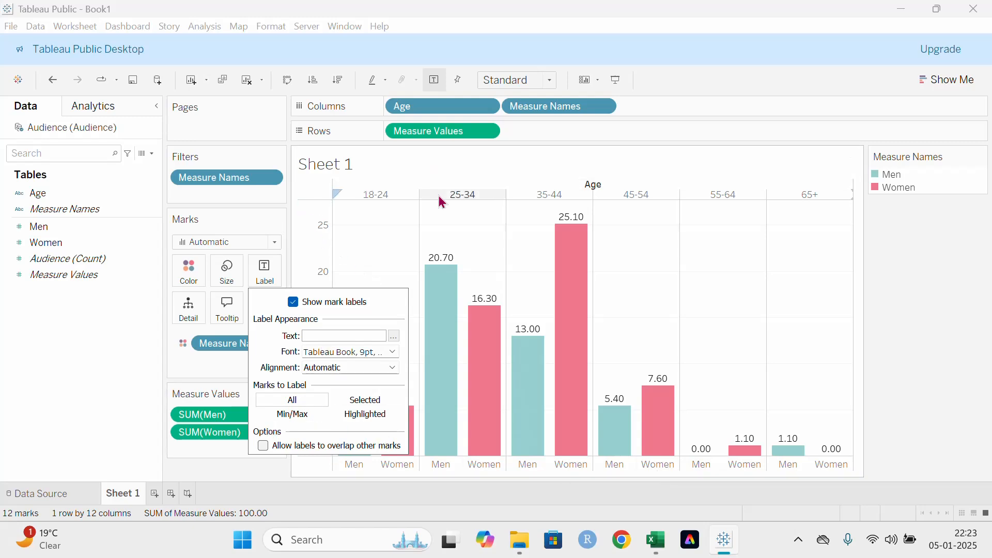
pyautogui.click(444, 236)
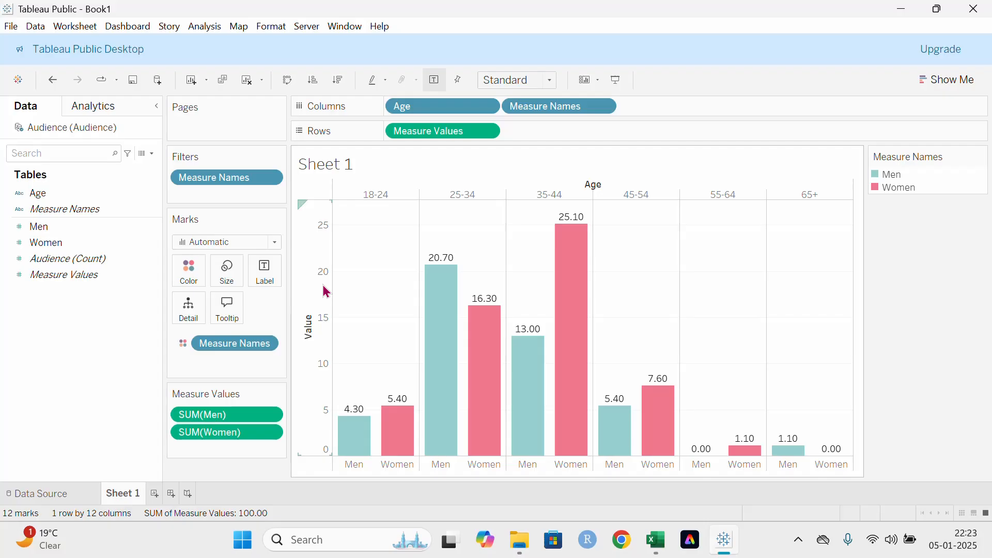
# Try much thinner bars, and settle on a bar size slightly narrower than the original
pyautogui.click(220, 276)
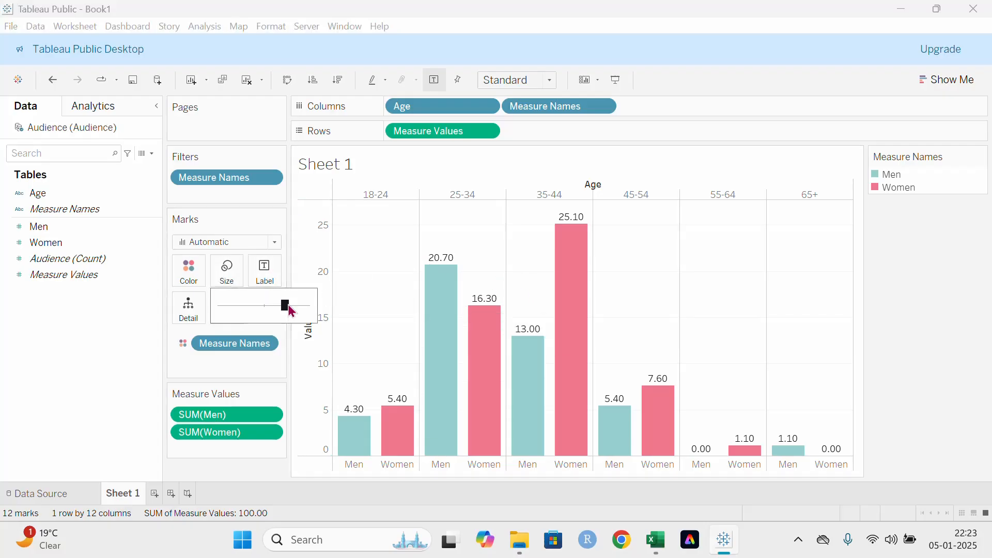
pyautogui.moveTo(290, 310); pyautogui.dragTo(249, 331)
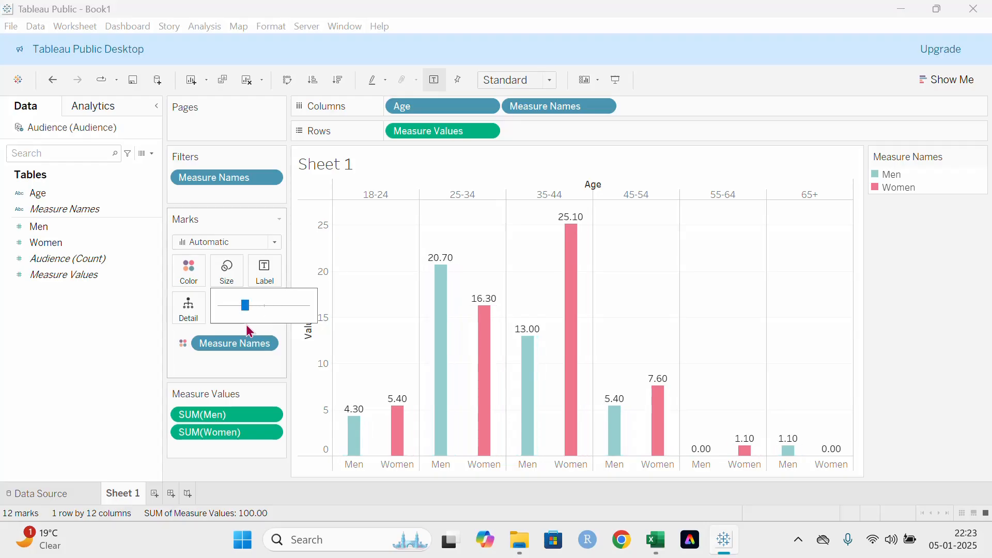
pyautogui.click(282, 306)
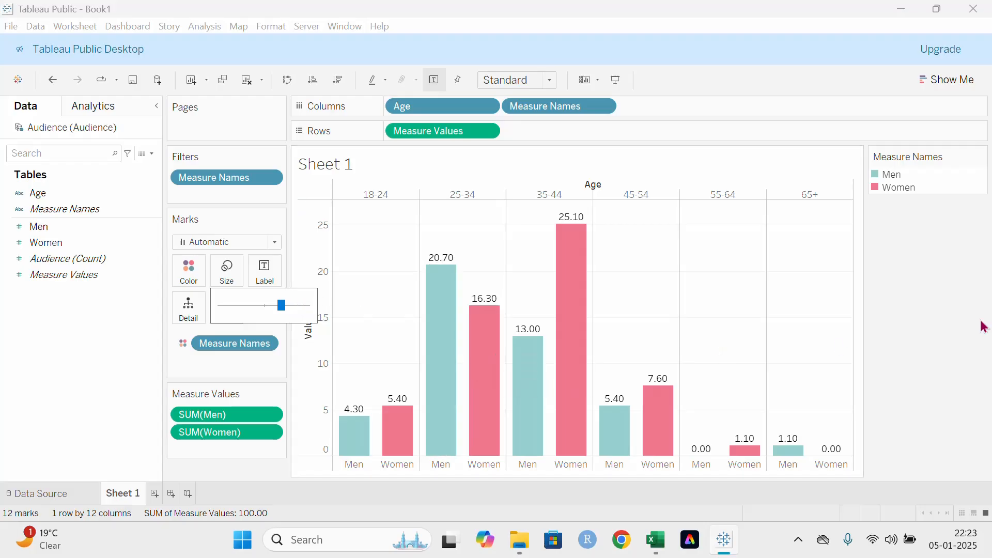
pyautogui.click(930, 313)
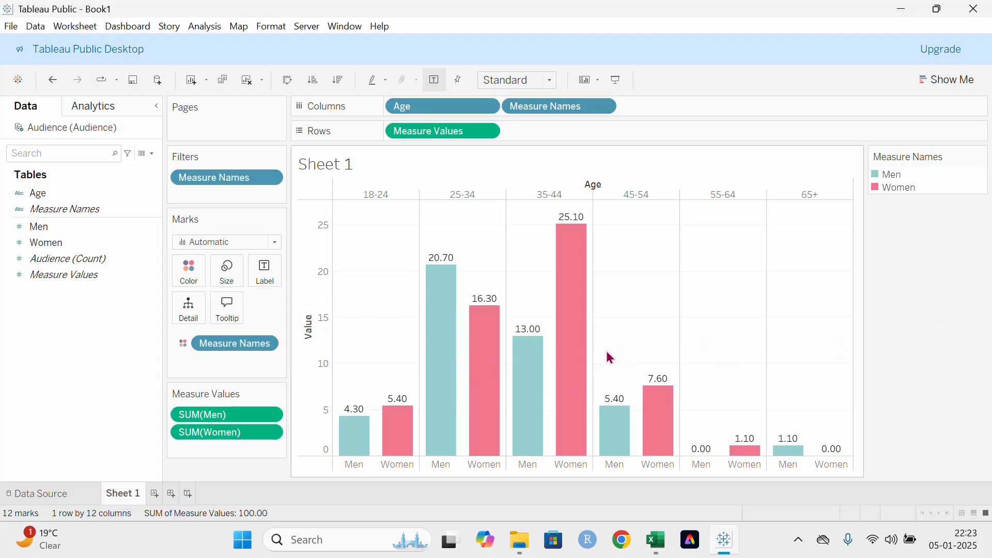
# Replace the sheet title with "Age&Gender" in the Poppins font and confirm it
pyautogui.doubleClick(345, 171)
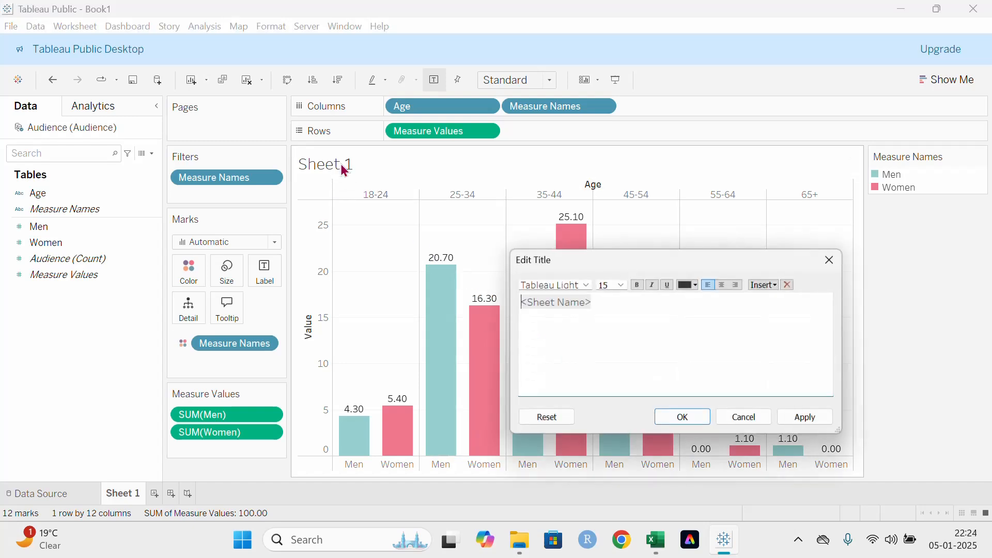
pyautogui.tripleClick(611, 302)
pyautogui.write('A')
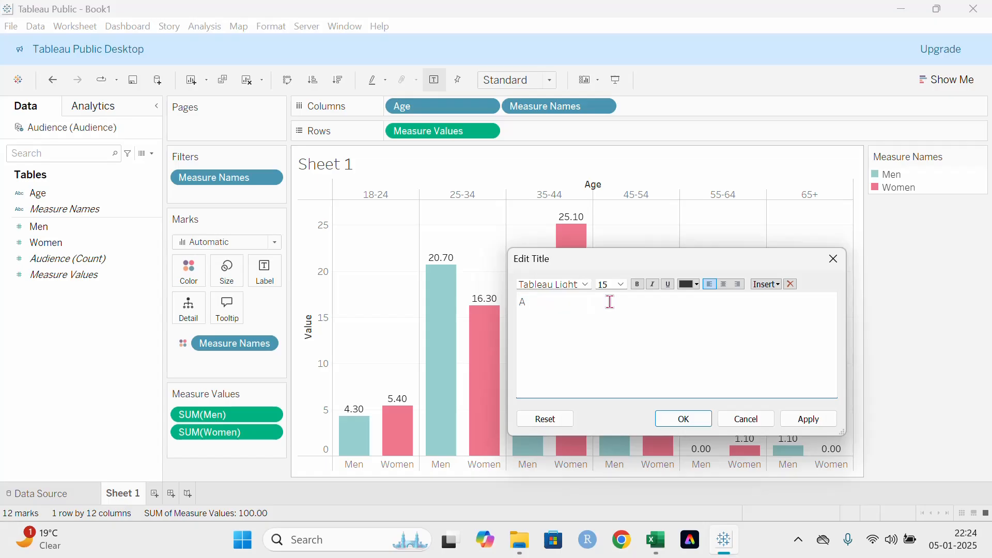
pyautogui.write('ge&Gender')
pyautogui.hotkey('ctrl', 'a')
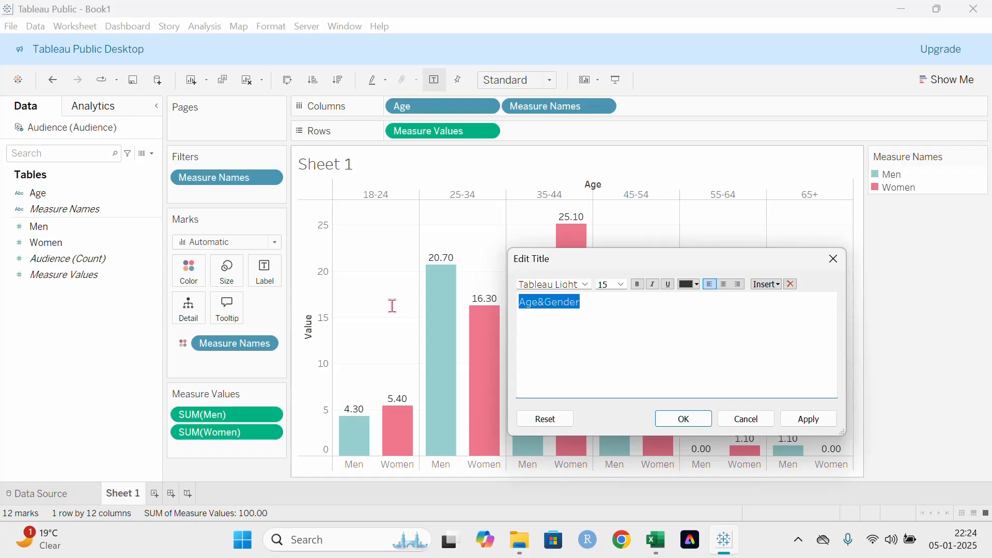
pyautogui.click(571, 281)
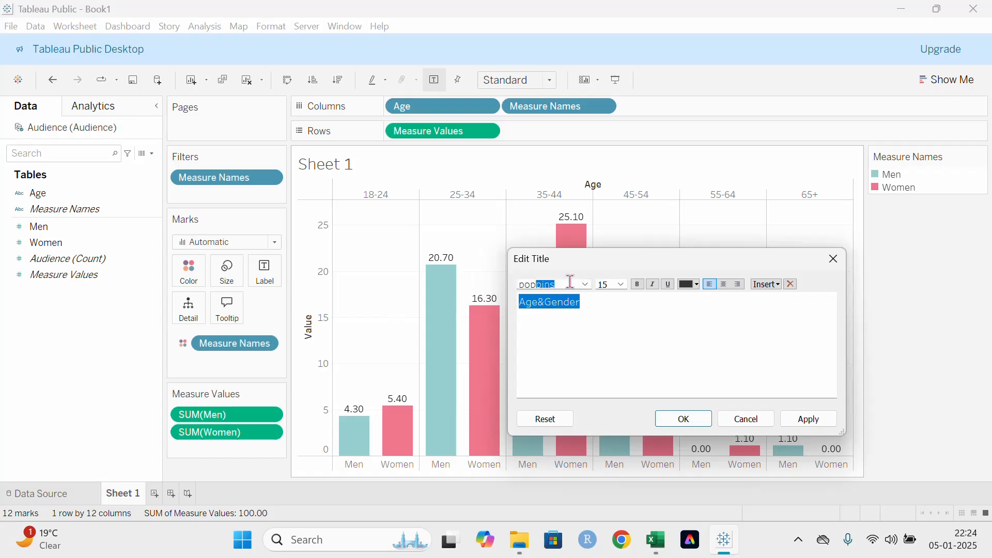
pyautogui.press('Return')
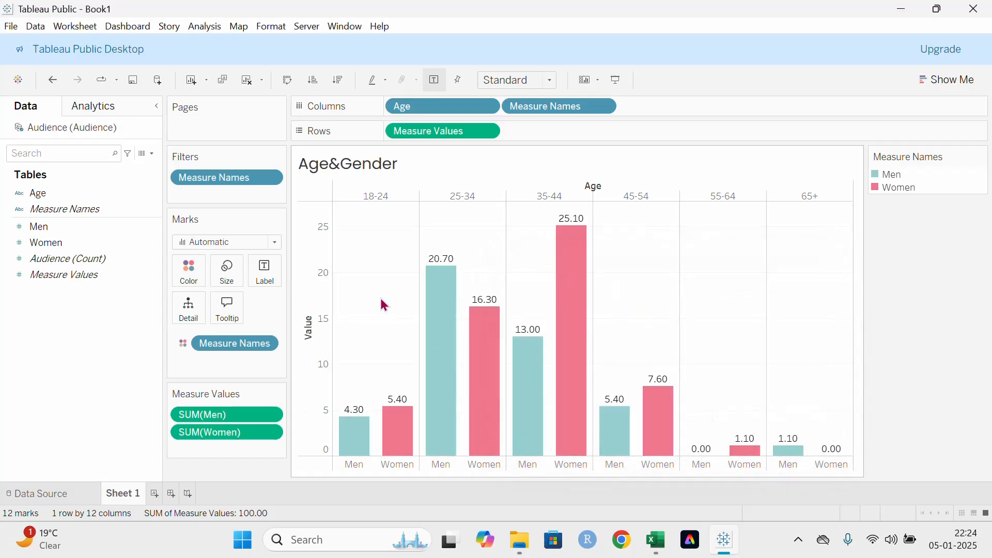
# Center the Age&Gender title above the chart and apply the alignment
pyautogui.doubleClick(353, 169)
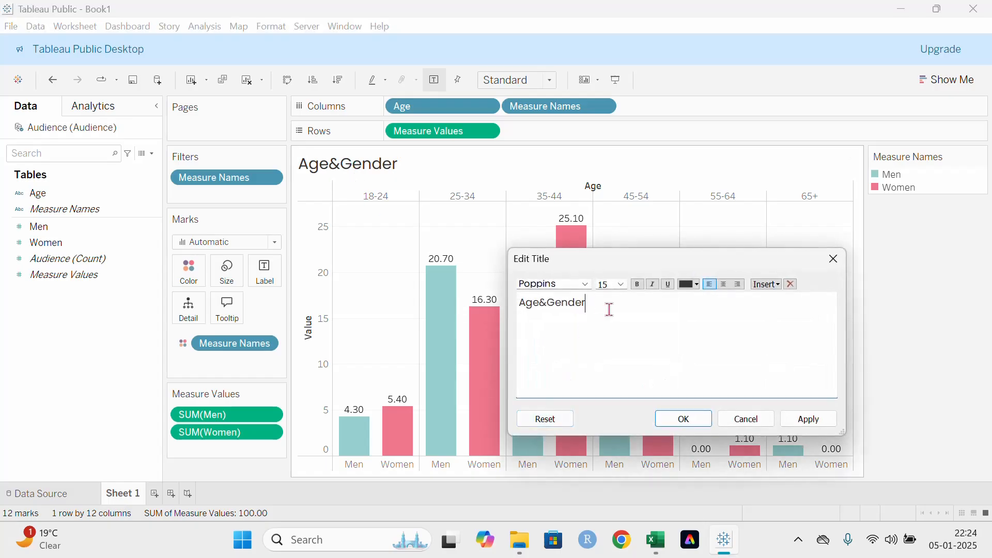
pyautogui.moveTo(610, 309); pyautogui.dragTo(490, 308)
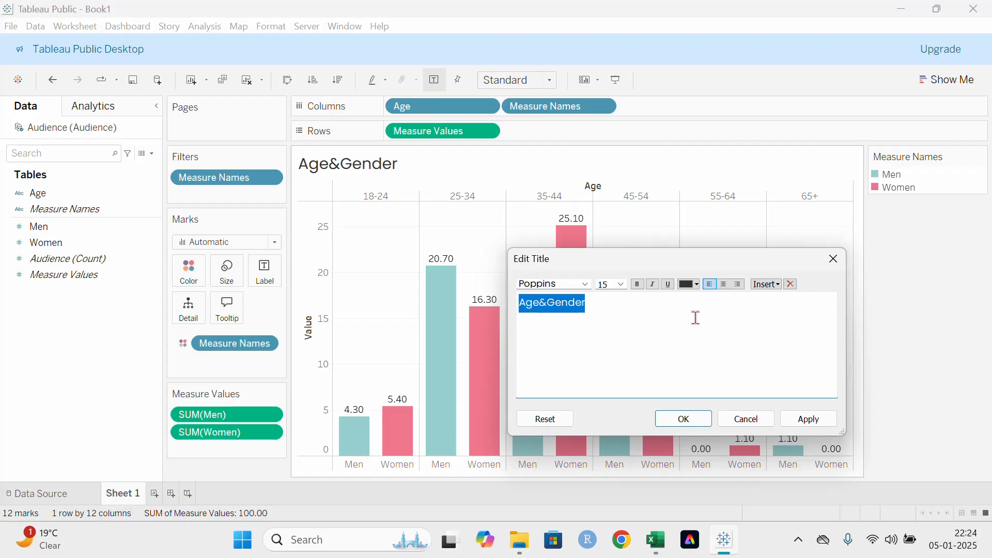
pyautogui.click(723, 286)
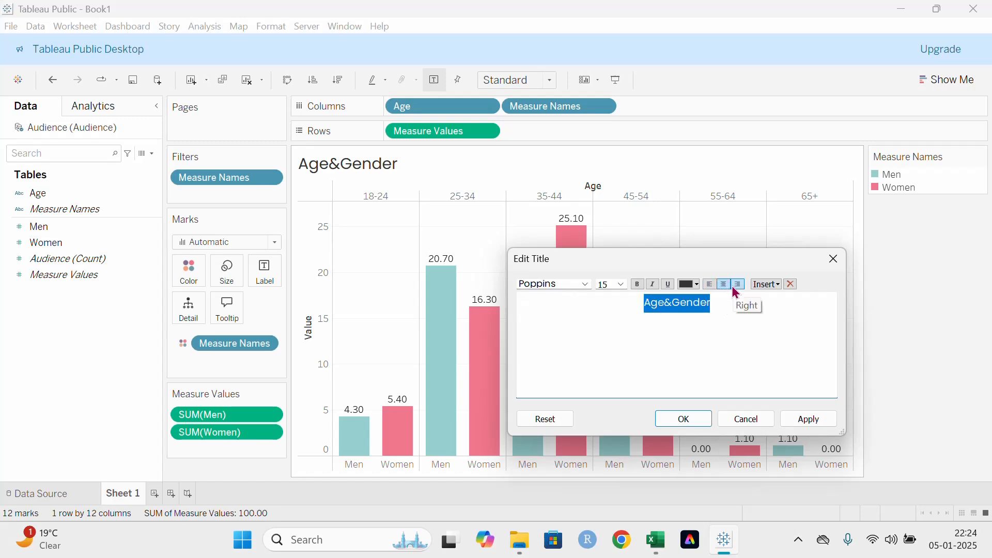
pyautogui.click(732, 287)
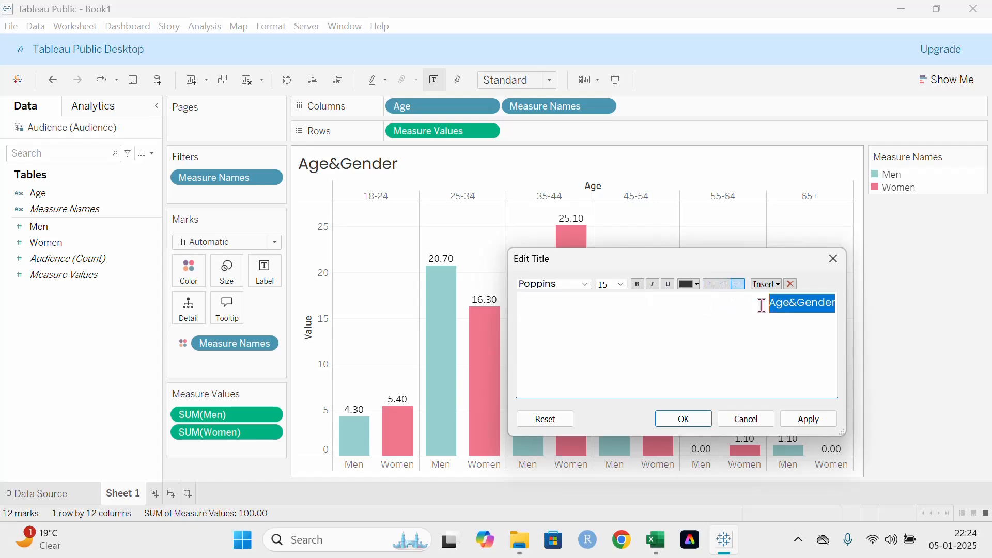
pyautogui.click(727, 285)
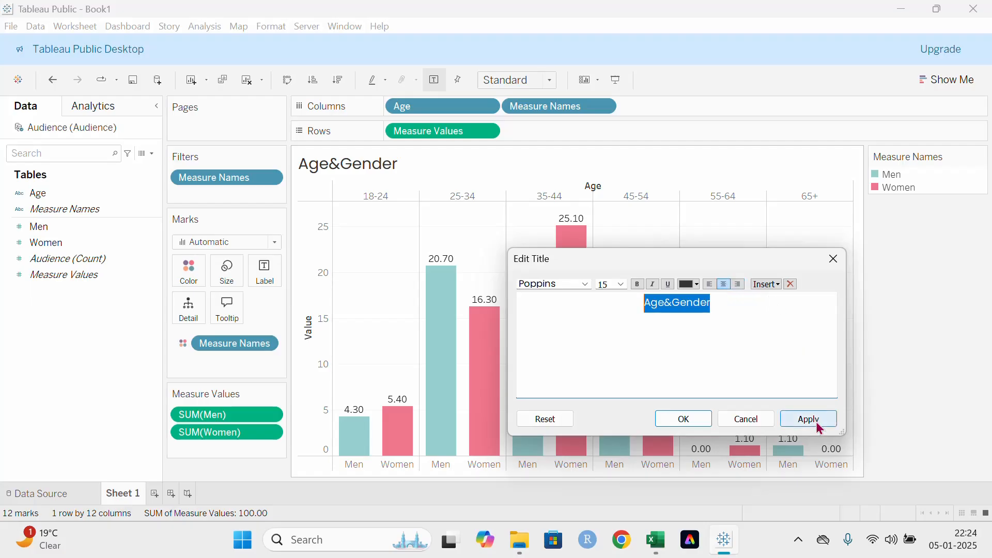
pyautogui.click(819, 427)
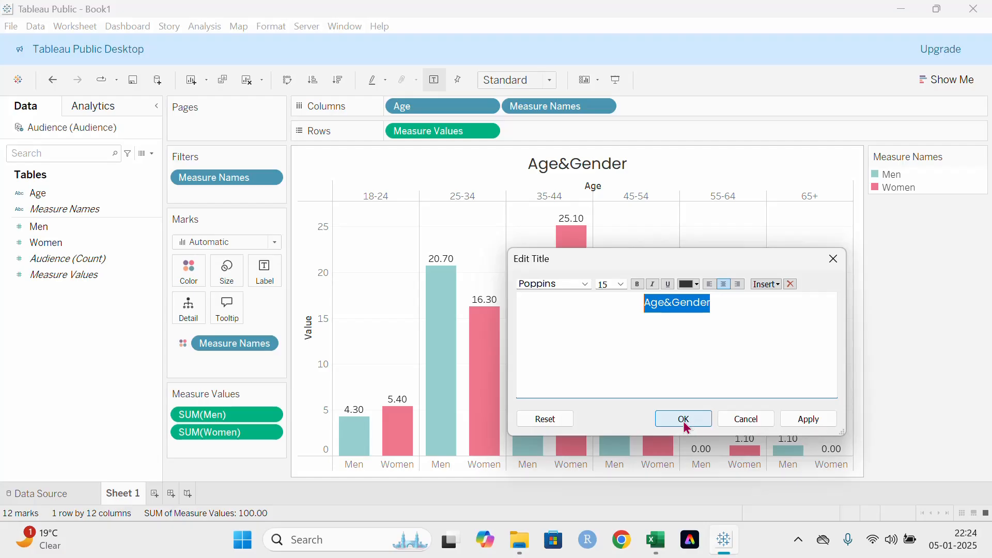
# Make the Age&Gender title bold, keep its color, and close the title editor with the change applied
pyautogui.click(638, 285)
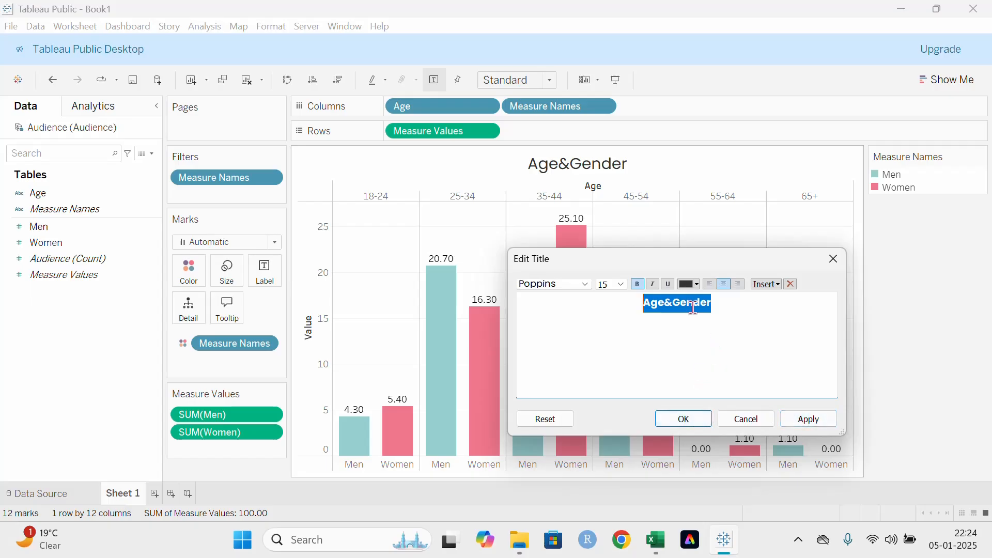
pyautogui.click(693, 284)
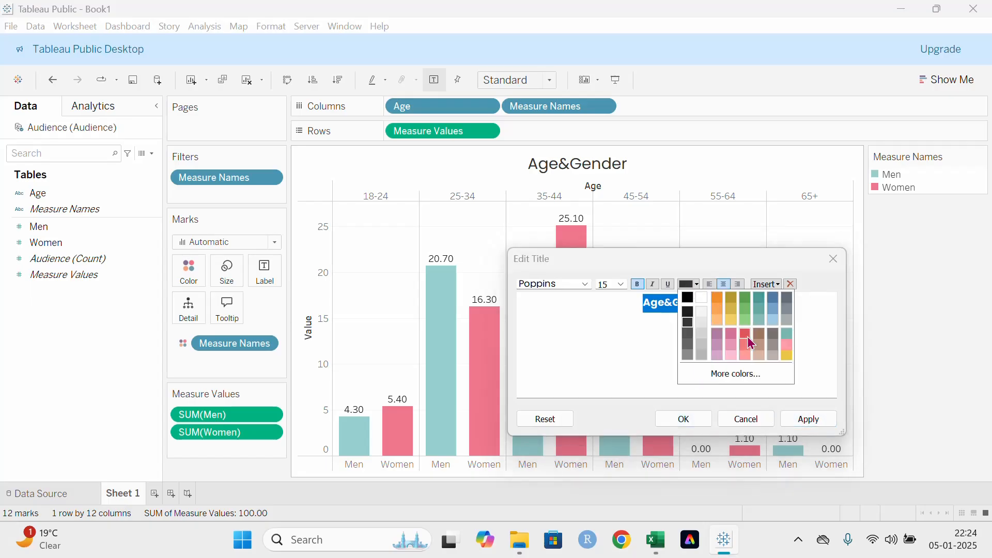
pyautogui.click(657, 356)
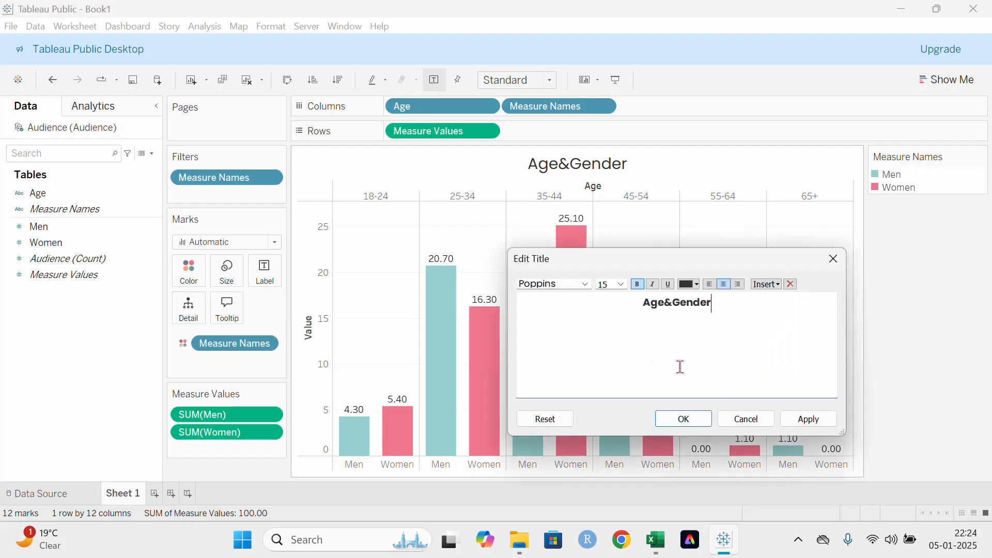
pyautogui.click(831, 420)
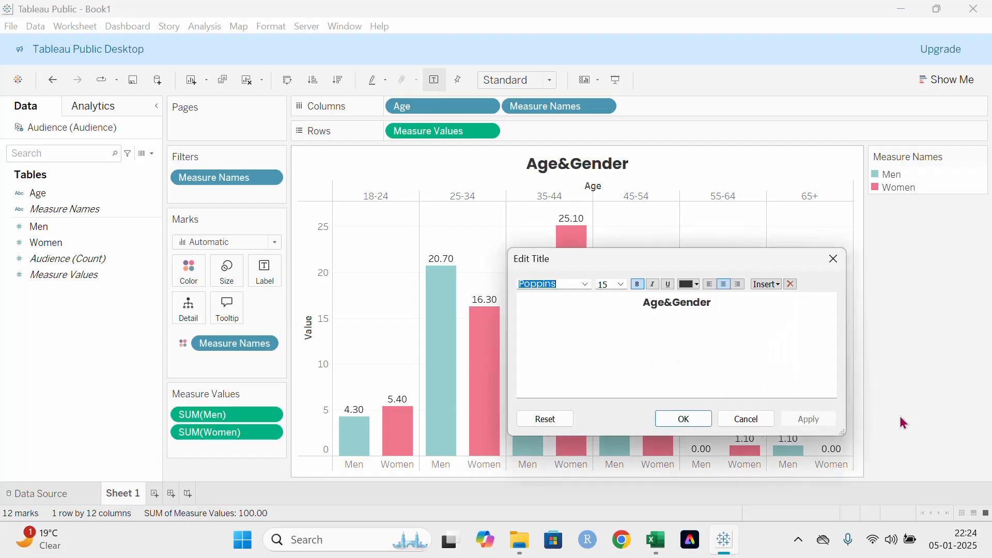
pyautogui.click(685, 426)
# Open the formatting of the Value axis and make its default font bold
pyautogui.moveTo(475, 346)
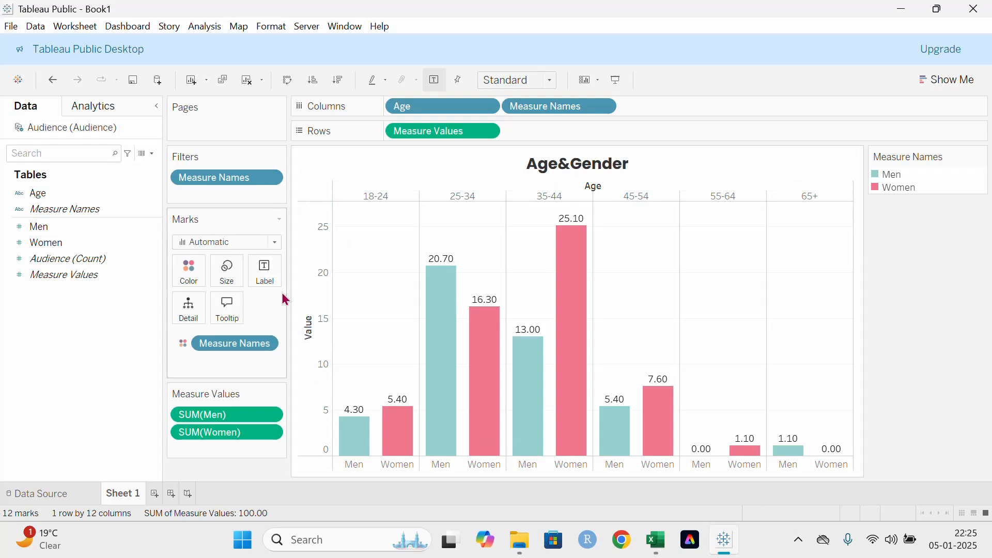
pyautogui.click(322, 281)
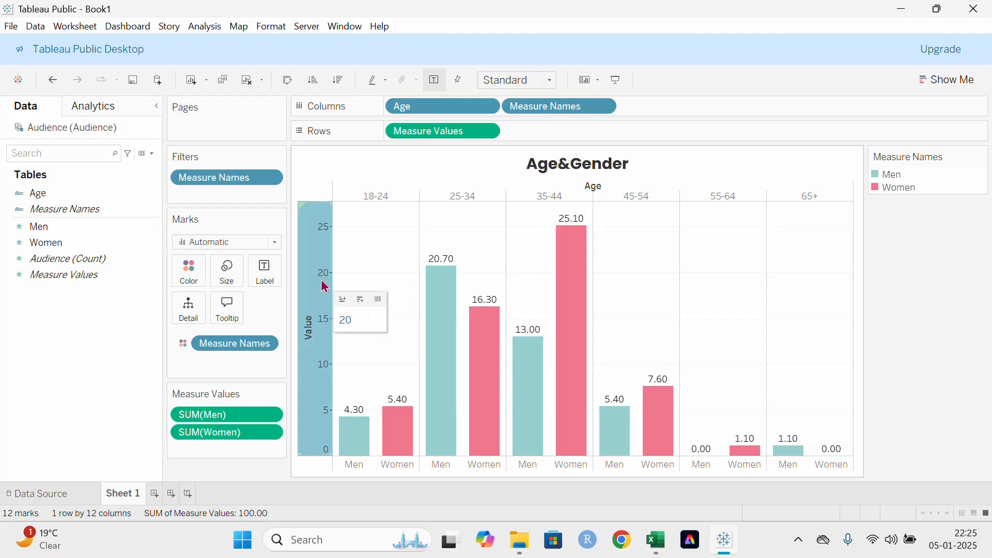
pyautogui.rightClick(323, 284)
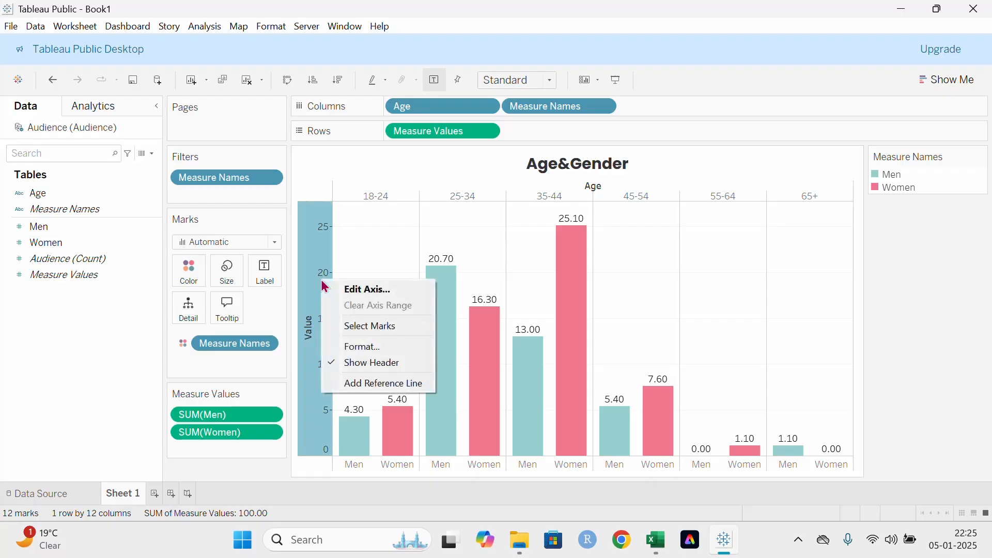
pyautogui.click(339, 326)
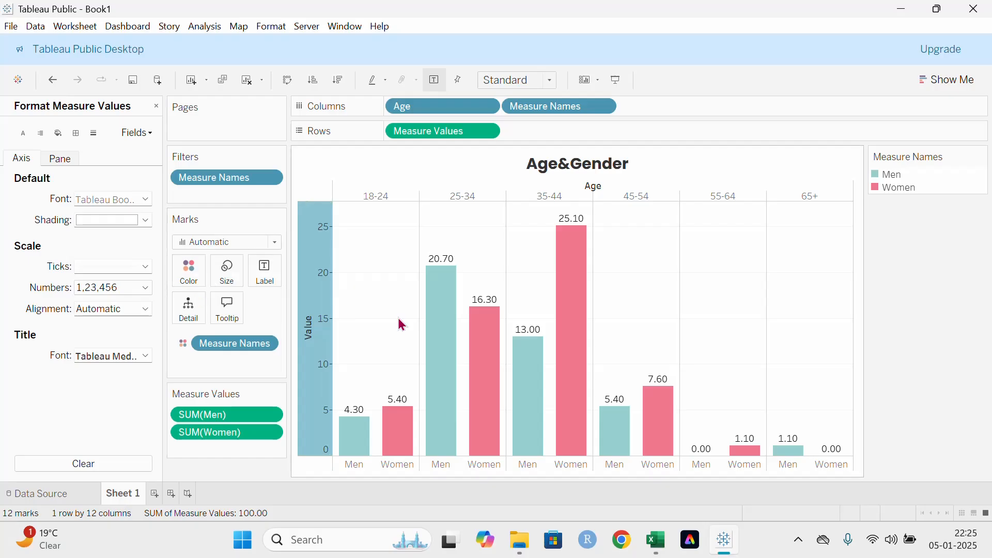
pyautogui.click(94, 203)
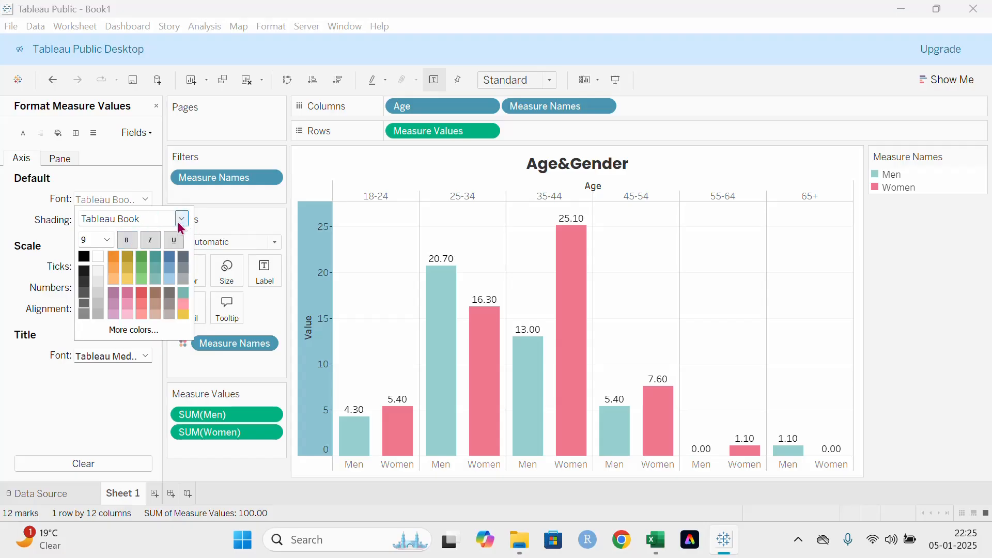
pyautogui.doubleClick(156, 215)
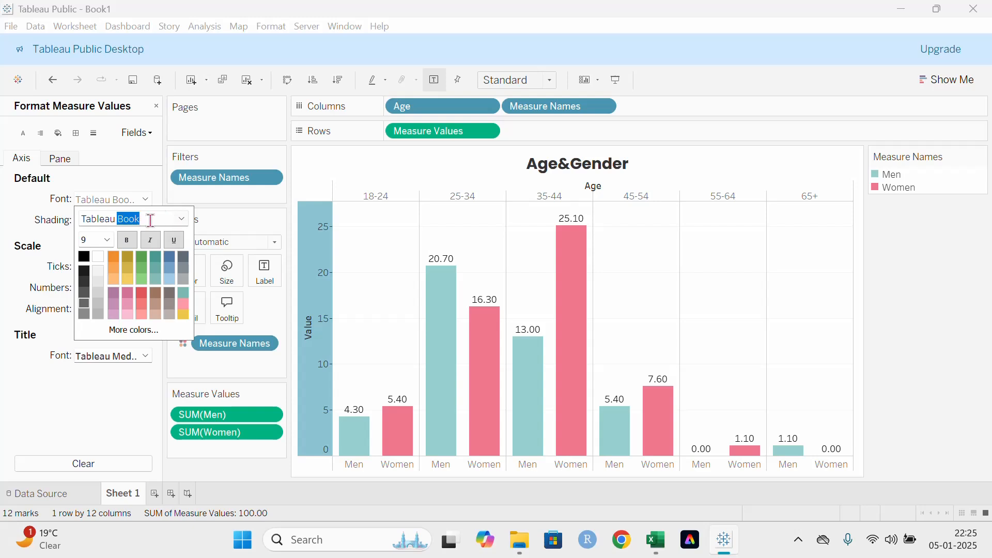
pyautogui.moveTo(150, 220); pyautogui.dragTo(25, 211)
pyautogui.write('poppins')
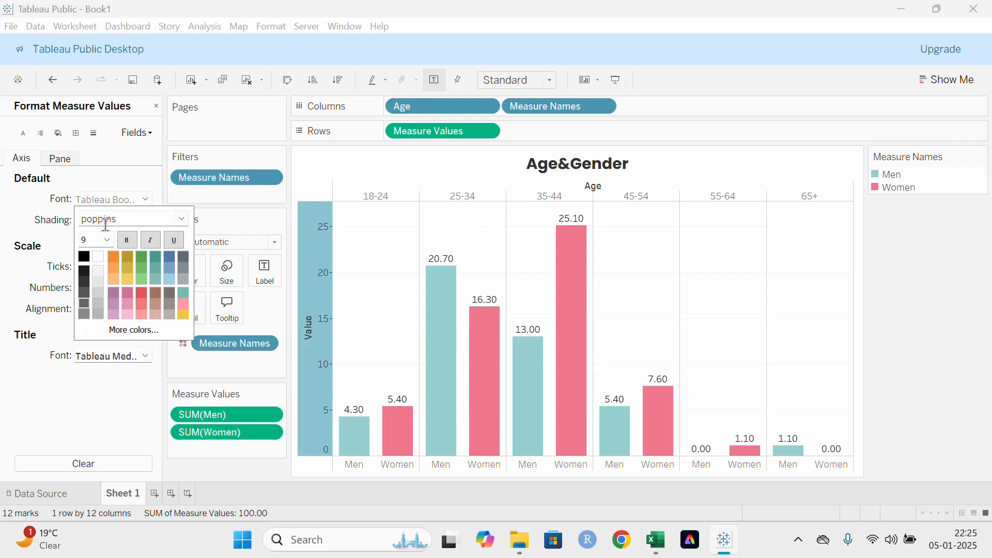
pyautogui.click(127, 240)
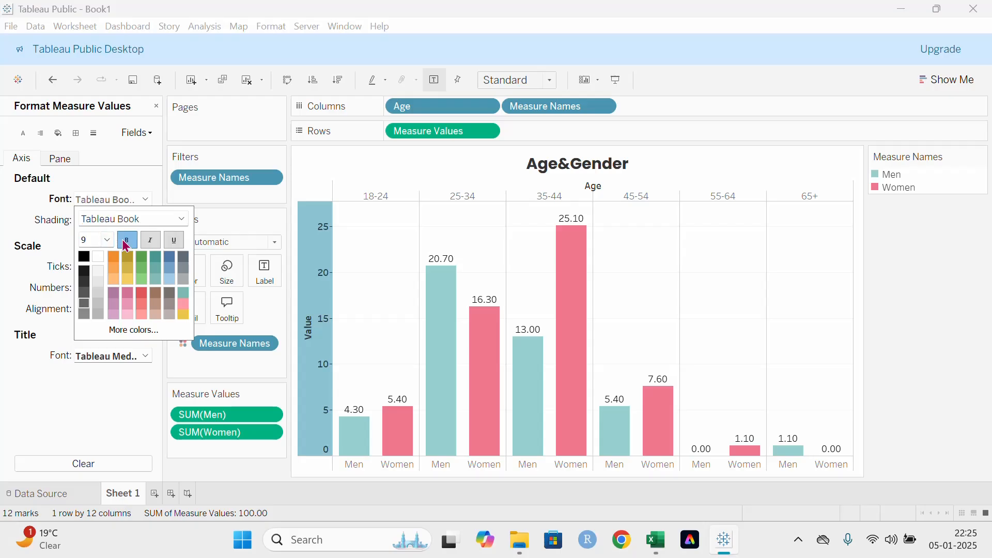
# Change the Value axis font to Poppins and color it black
pyautogui.tripleClick(147, 215)
pyautogui.write('poppins')
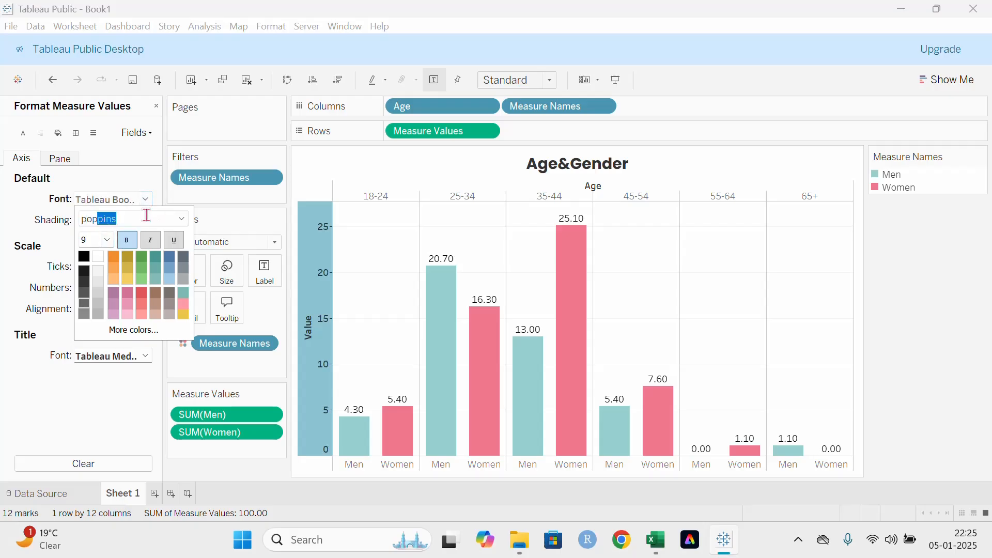
pyautogui.press('Return')
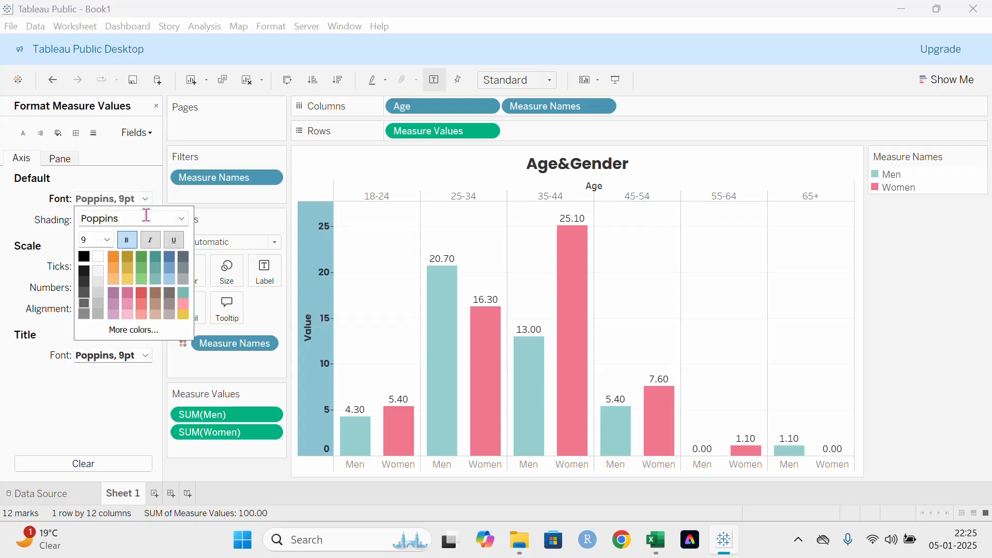
pyautogui.click(83, 256)
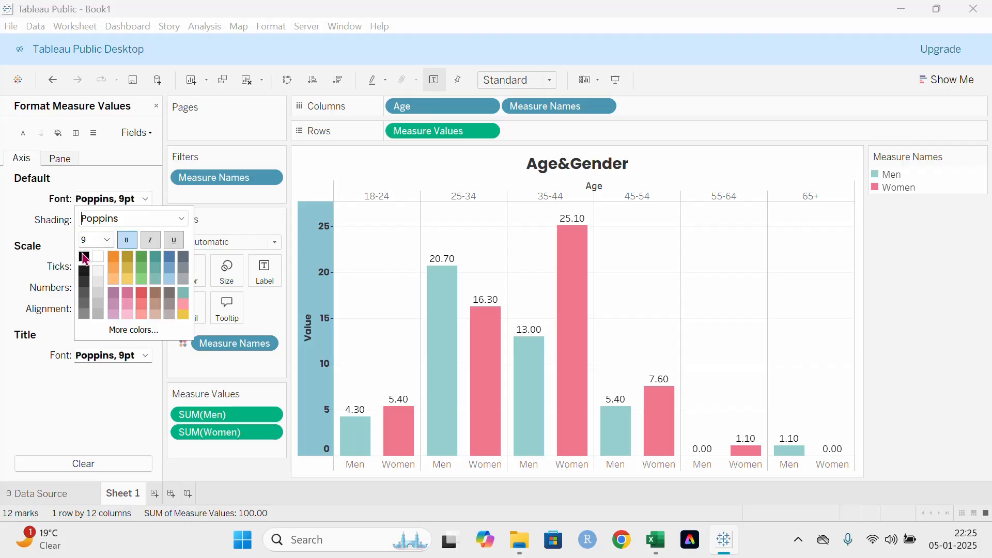
# Try font sizes of 13, 10 and 14 pt on the Value axis
pyautogui.click(107, 241)
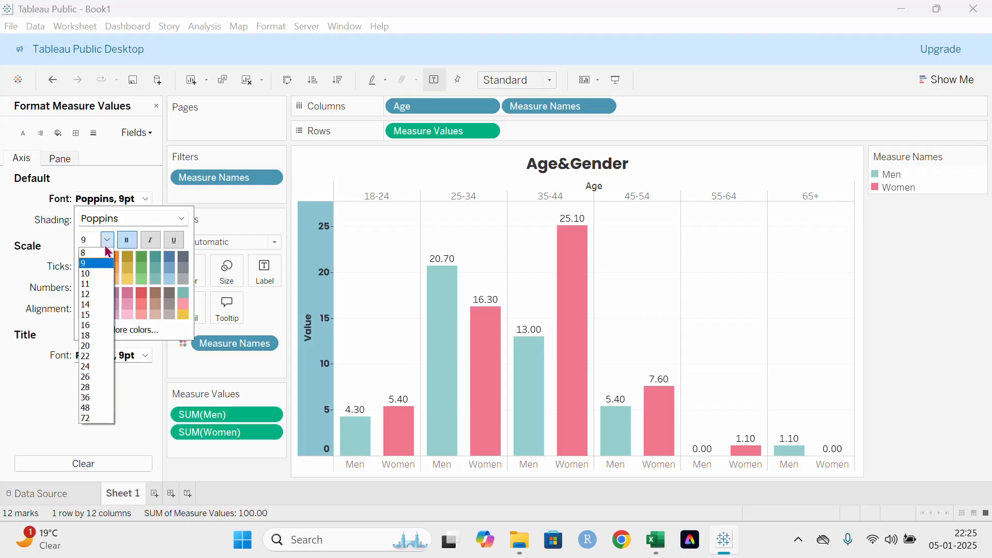
pyautogui.click(89, 240)
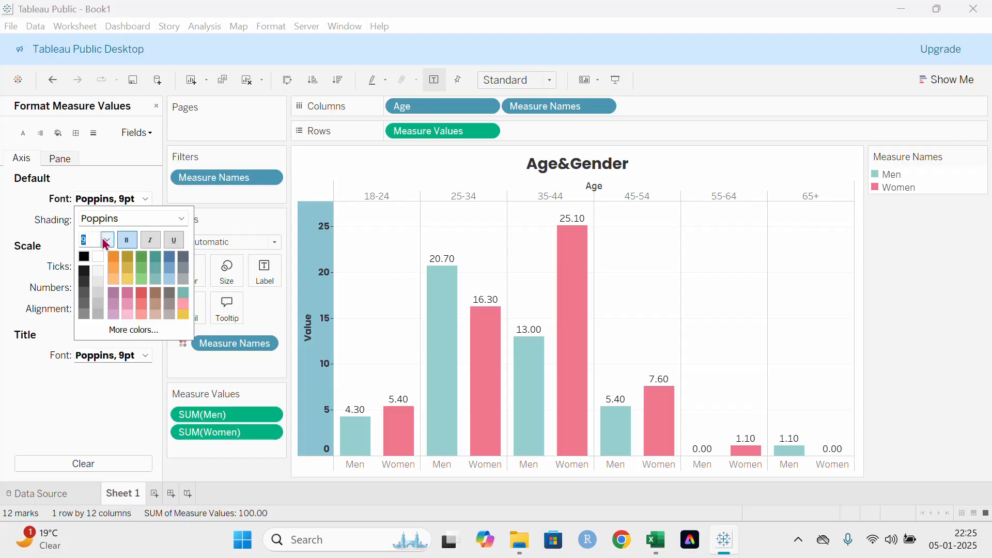
pyautogui.click(106, 241)
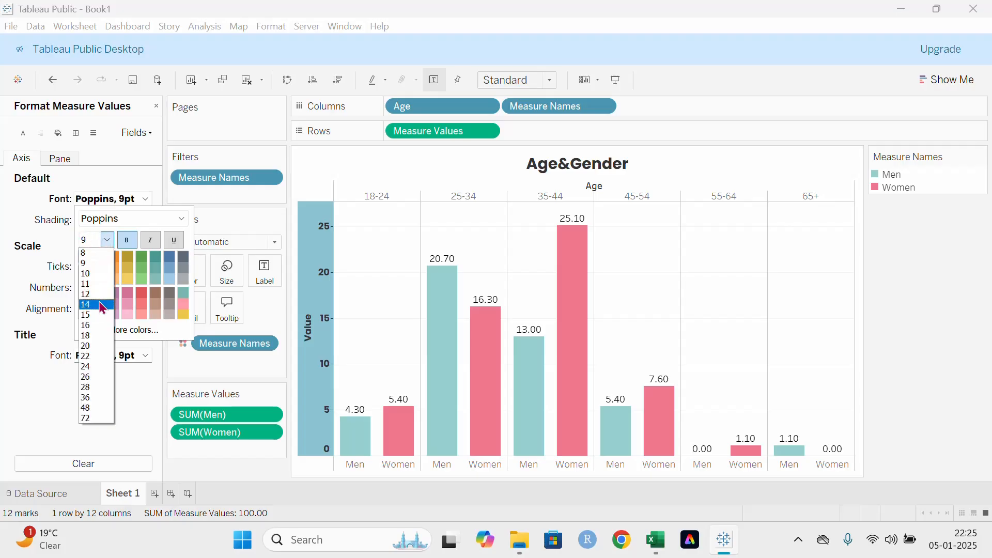
pyautogui.click(94, 241)
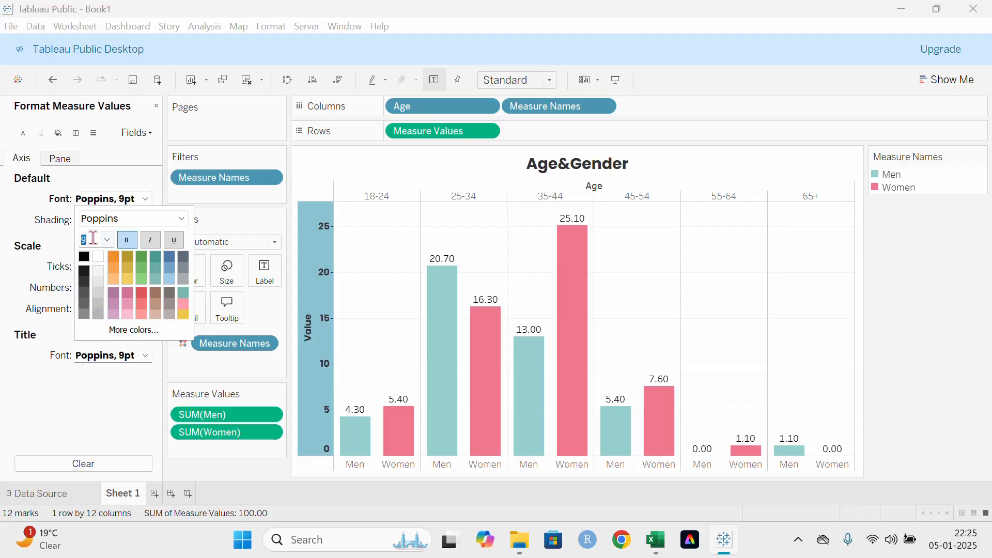
pyautogui.write('13')
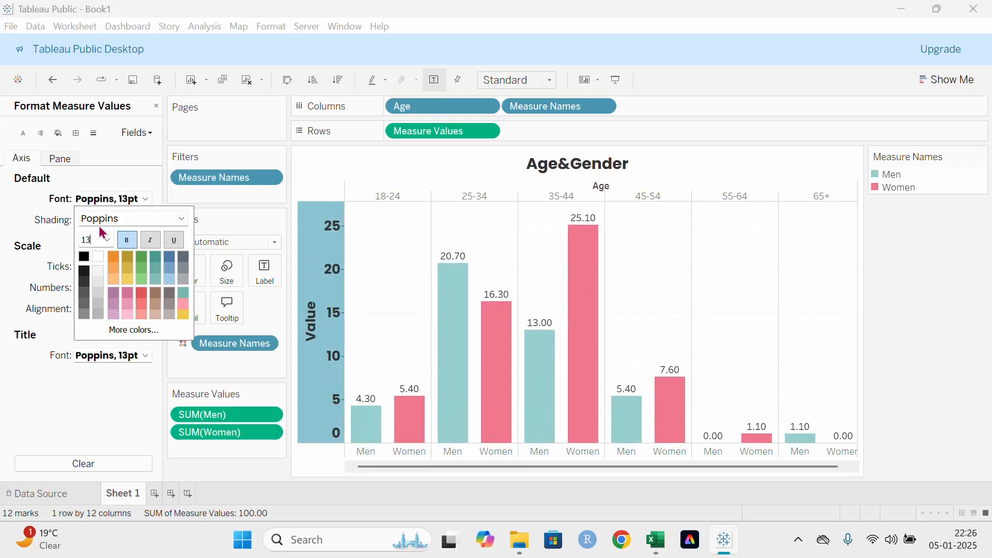
pyautogui.click(106, 239)
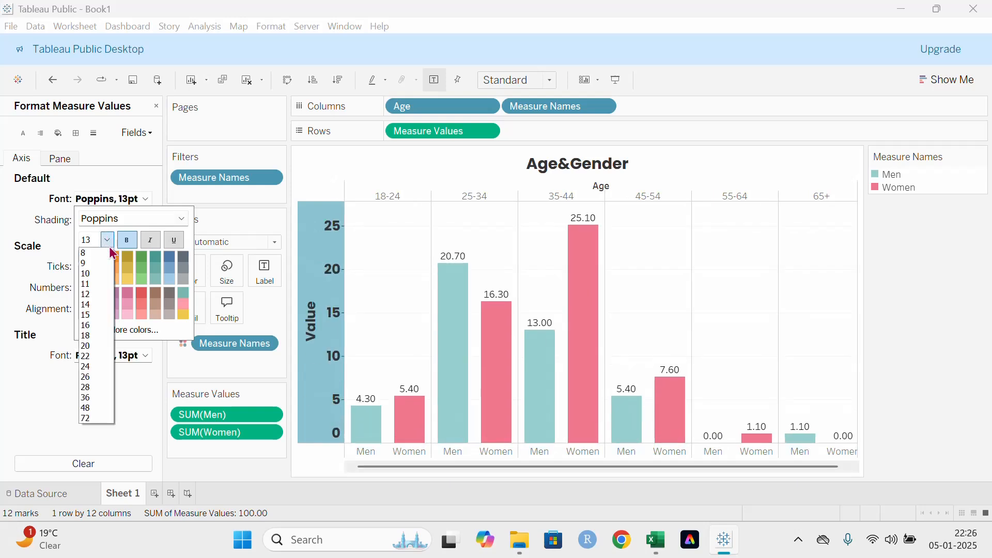
pyautogui.click(102, 274)
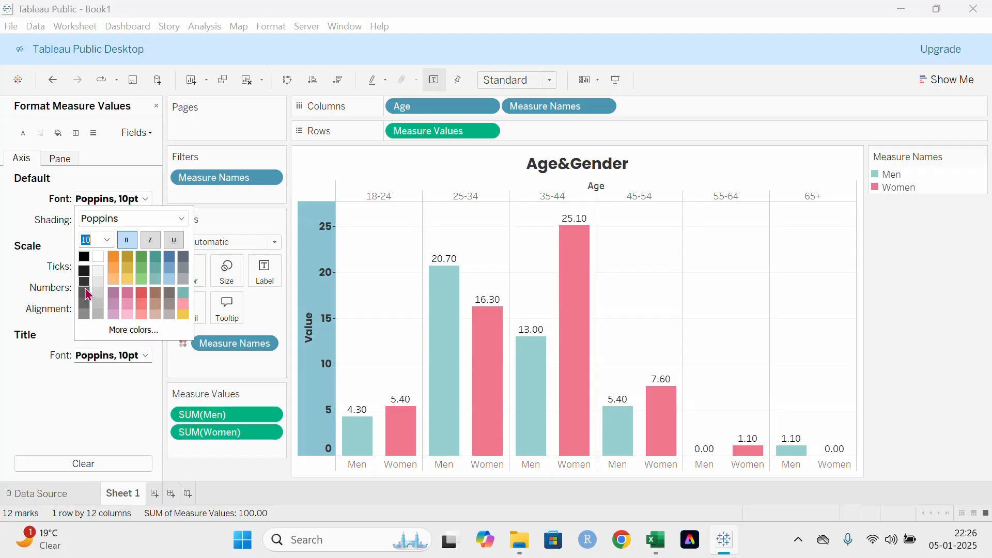
pyautogui.click(106, 240)
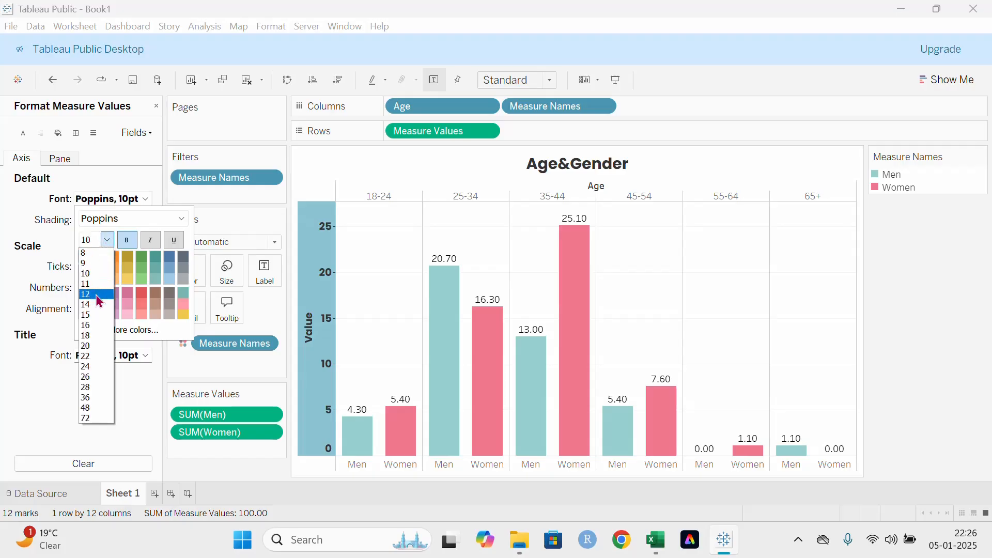
pyautogui.click(95, 308)
# Set the Value axis font size to 10 pt and close the font settings
pyautogui.click(107, 239)
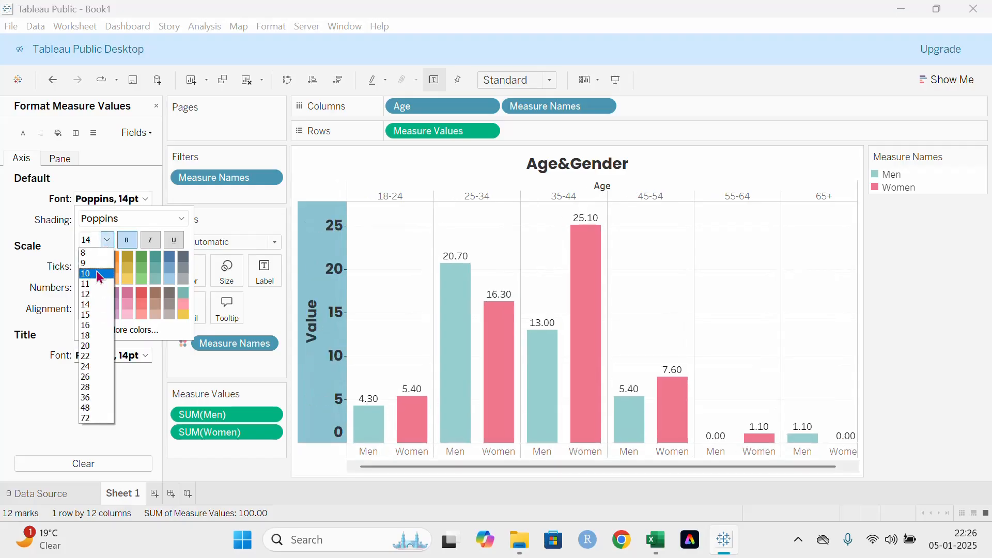
pyautogui.click(99, 277)
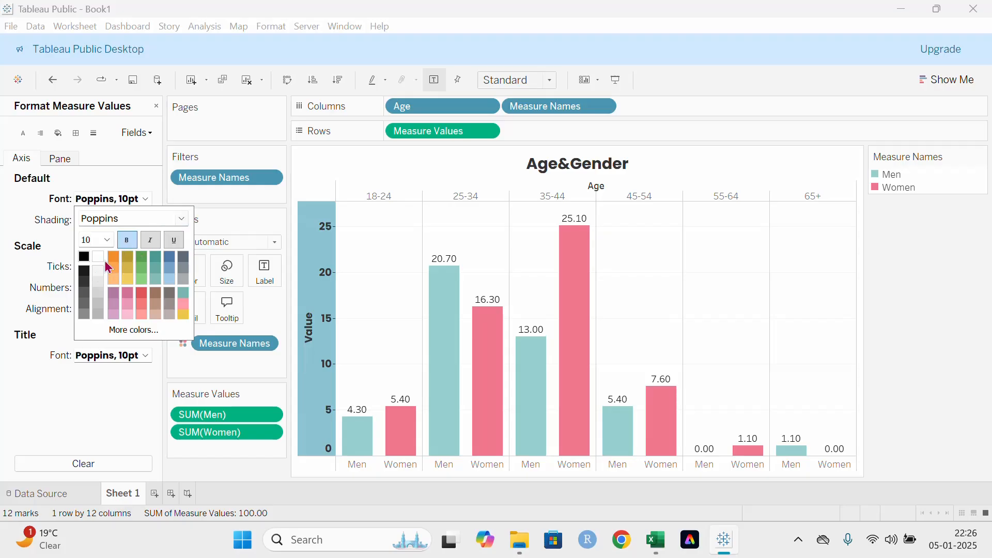
pyautogui.click(69, 404)
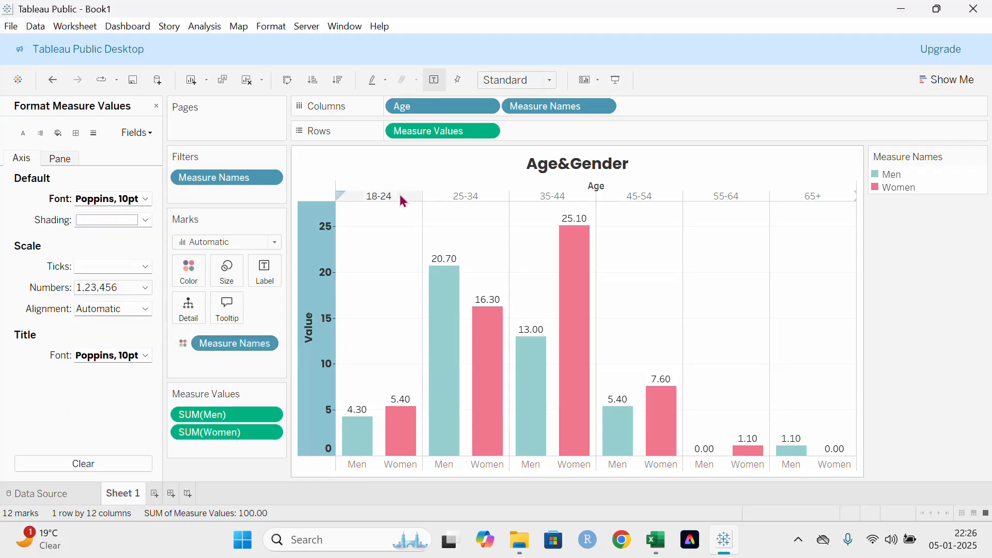
pyautogui.click(366, 195)
pyautogui.rightClick(370, 198)
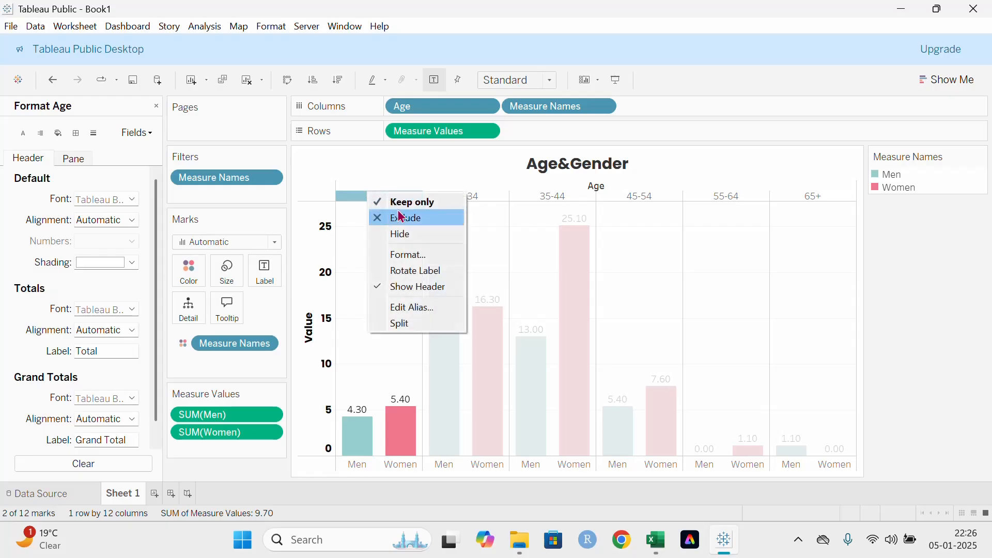
pyautogui.click(310, 199)
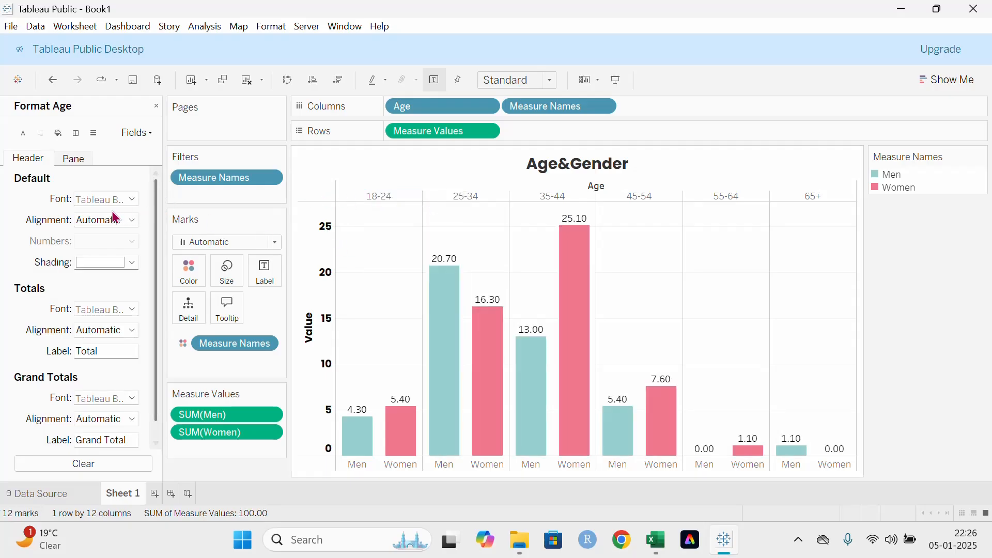
# Format the age group headers above the bars in bold black Poppins, and deselect the 18-24 header
pyautogui.click(365, 196)
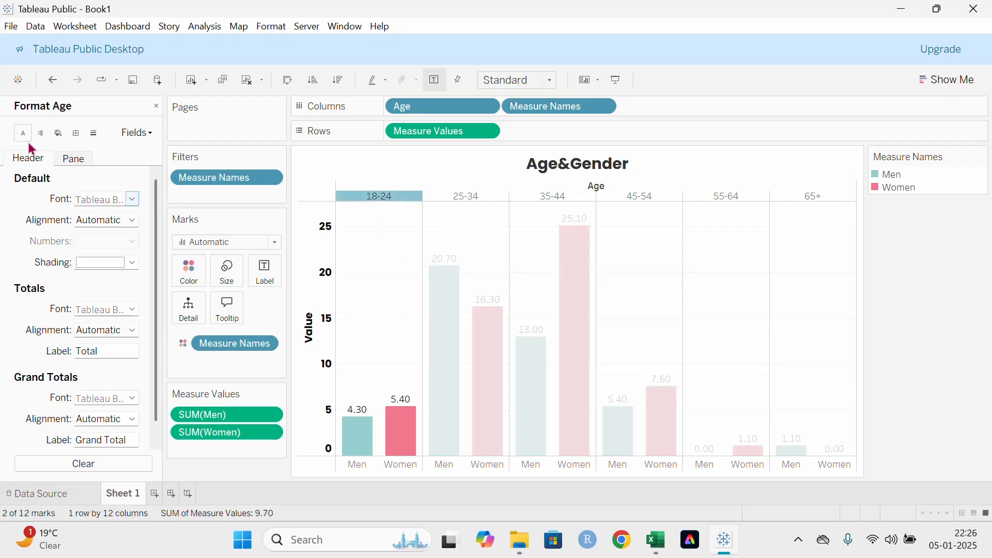
pyautogui.click(133, 203)
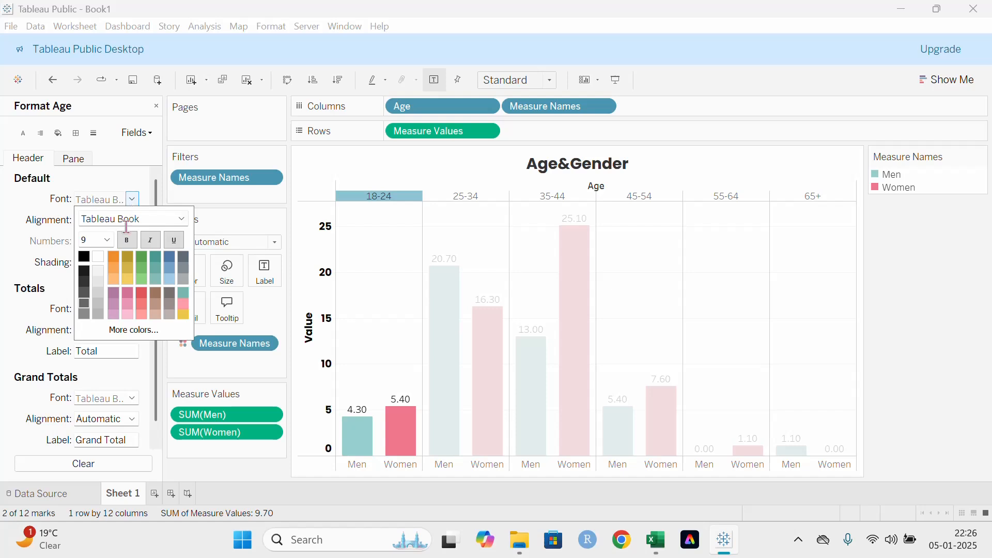
pyautogui.click(147, 220)
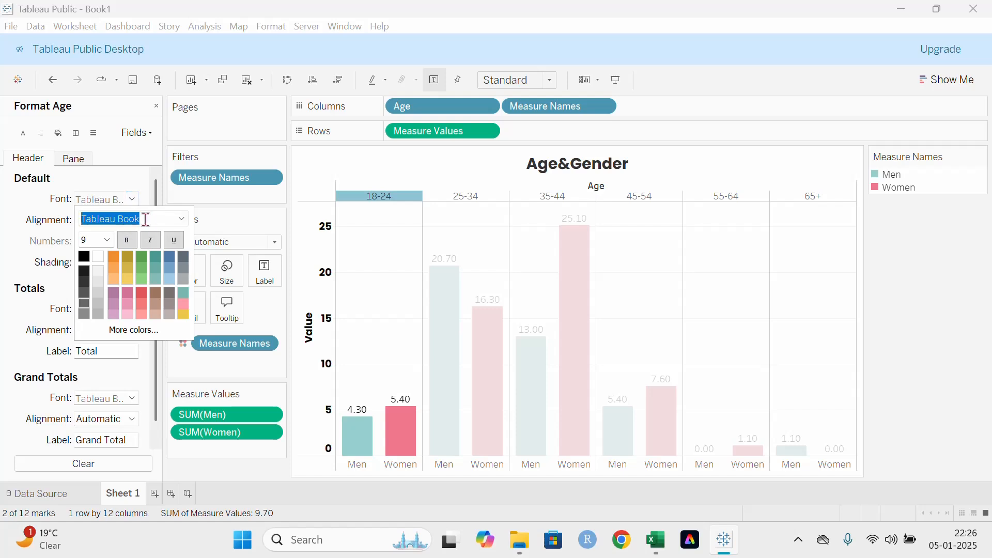
pyautogui.write('poppins')
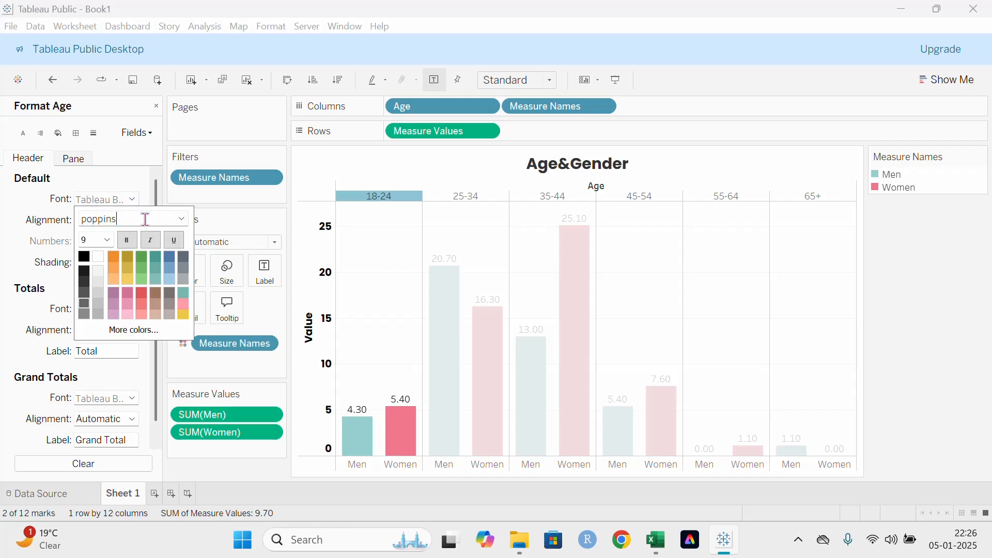
pyautogui.press('Return')
pyautogui.click(127, 240)
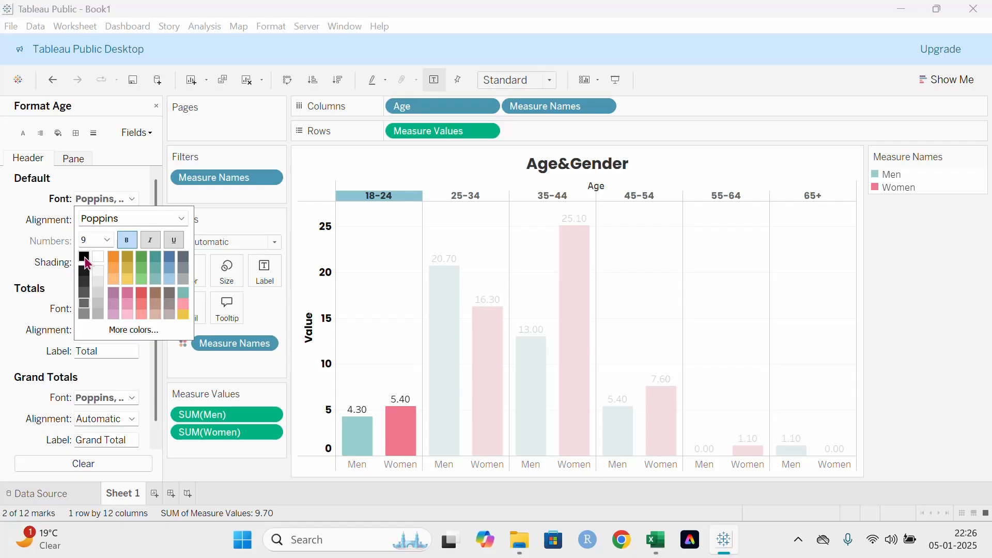
pyautogui.click(319, 199)
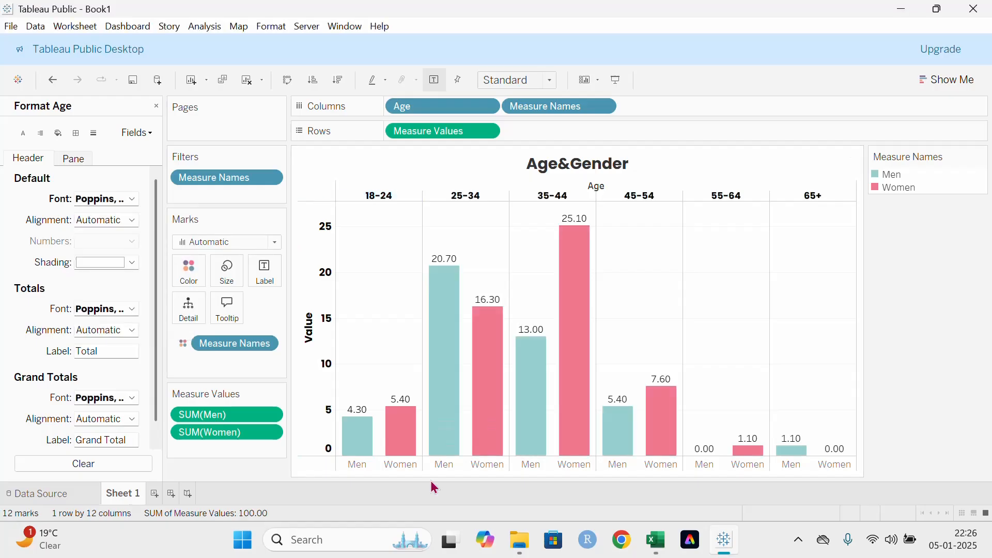
# Format the Men and Women labels below the bars in bold black Poppins
pyautogui.click(364, 468)
pyautogui.click(110, 200)
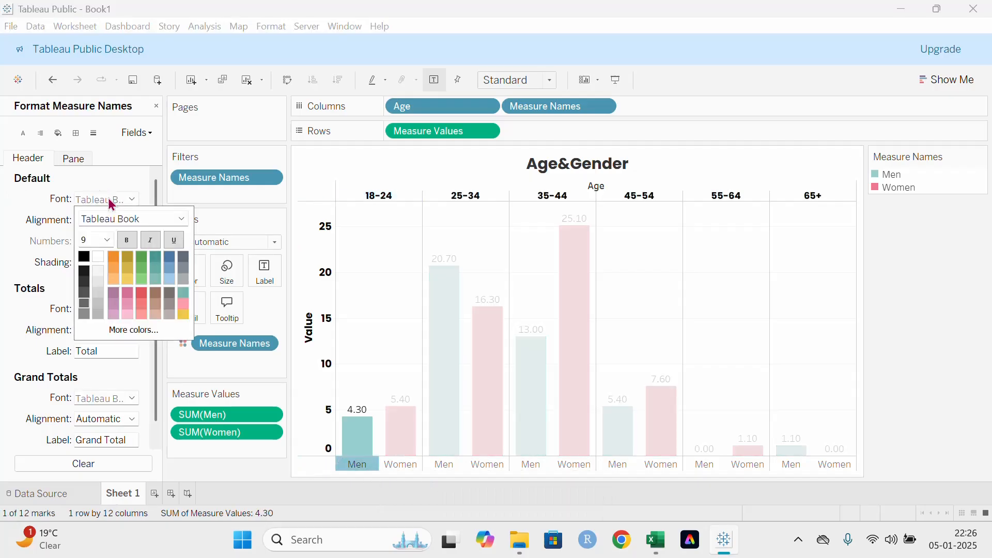
pyautogui.click(159, 221)
pyautogui.write('Poppins')
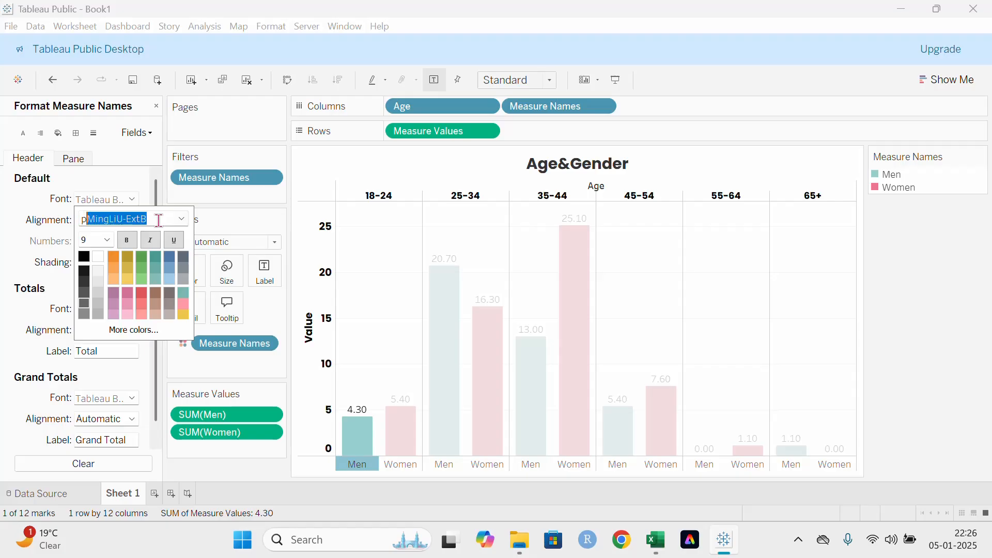
pyautogui.press('Return')
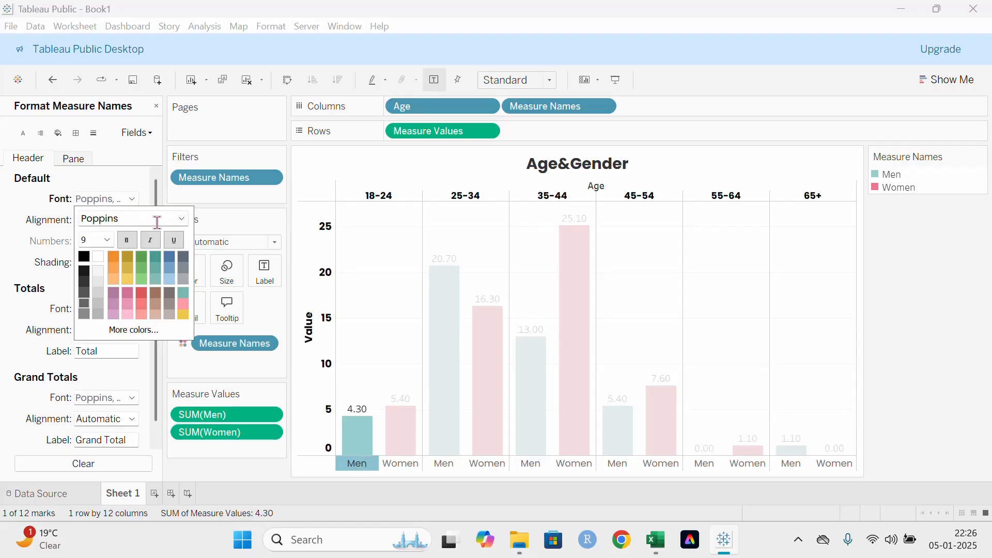
pyautogui.click(83, 274)
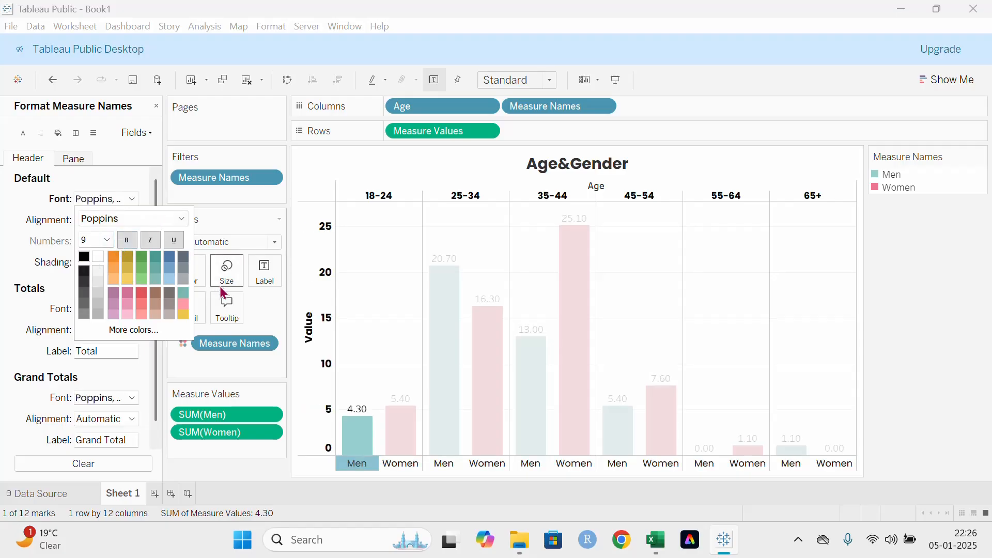
pyautogui.click(126, 246)
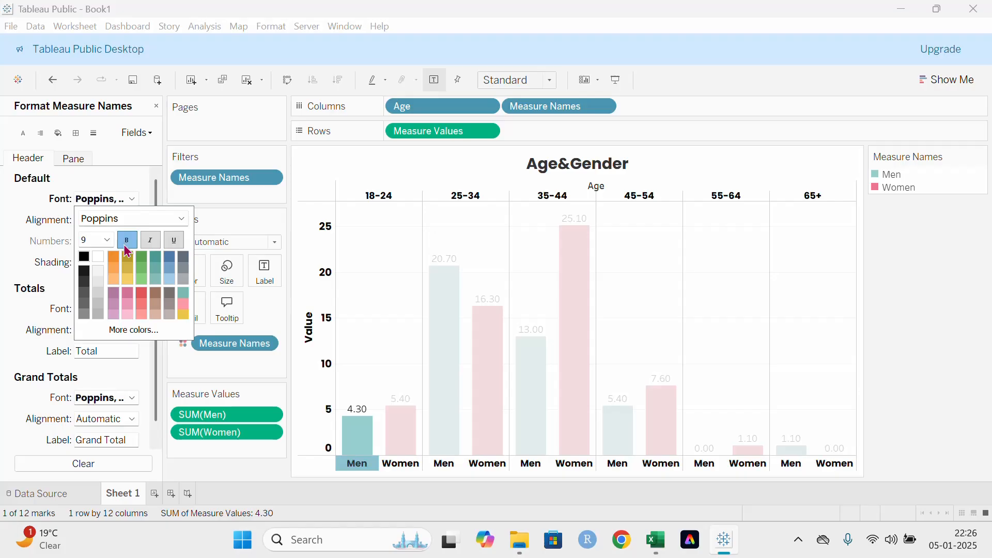
# Format the value labels on top of the bars in bold black Poppins, and close the Measure Names formatting settings
pyautogui.click(306, 202)
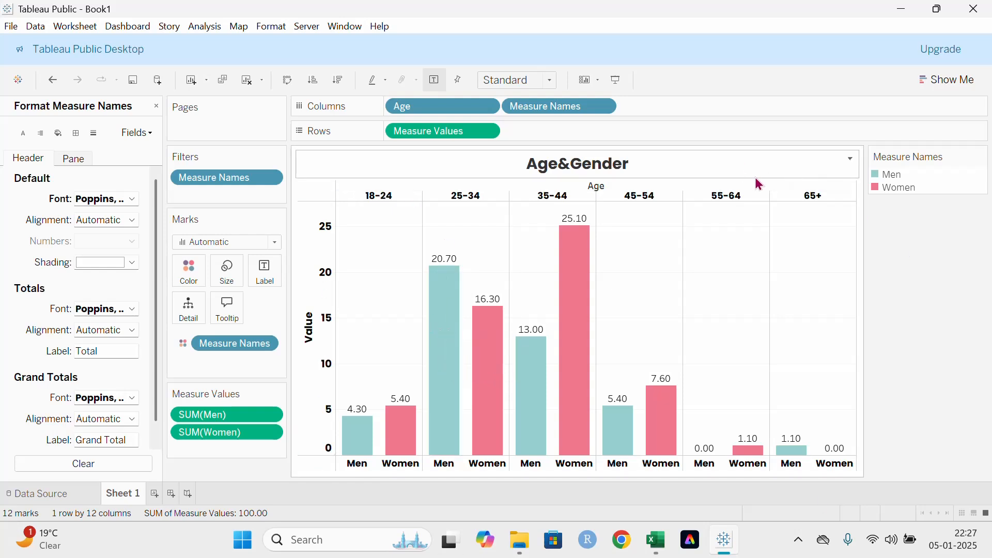
pyautogui.moveTo(588, 280)
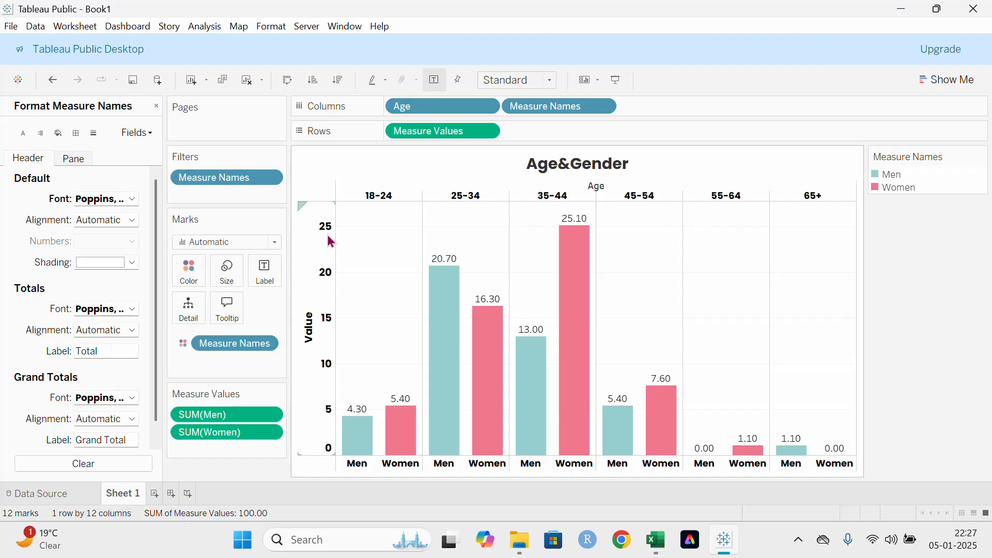
pyautogui.click(275, 281)
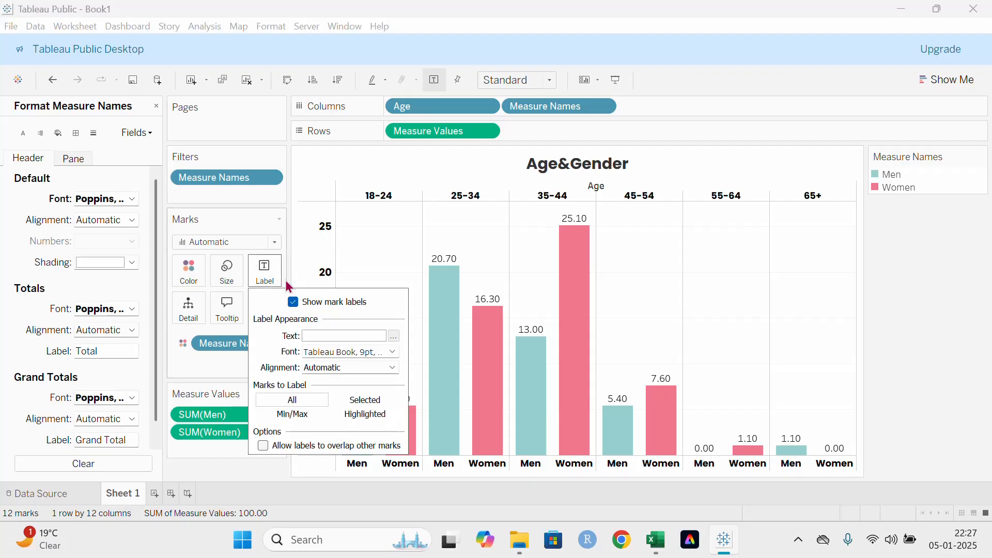
pyautogui.click(392, 352)
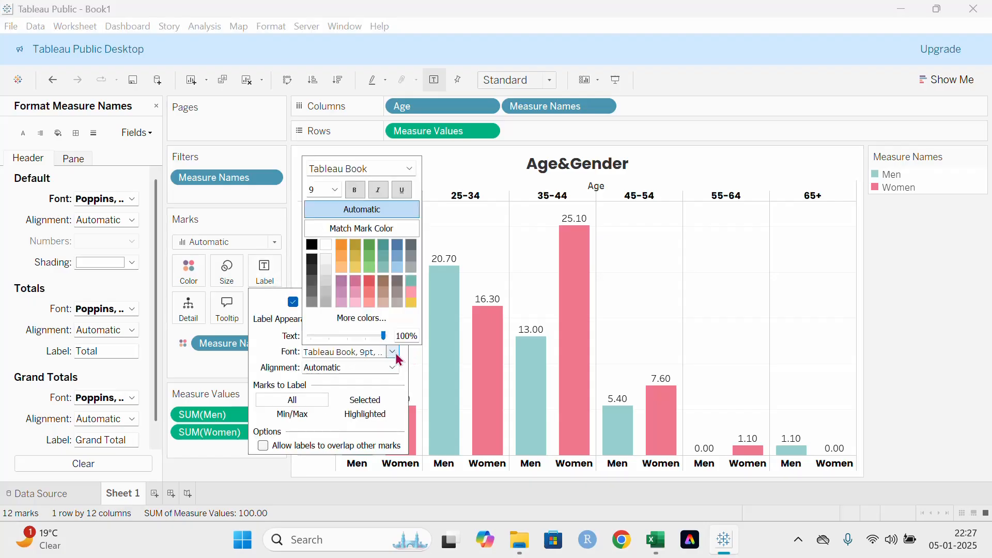
pyautogui.click(377, 167)
pyautogui.write('poppins')
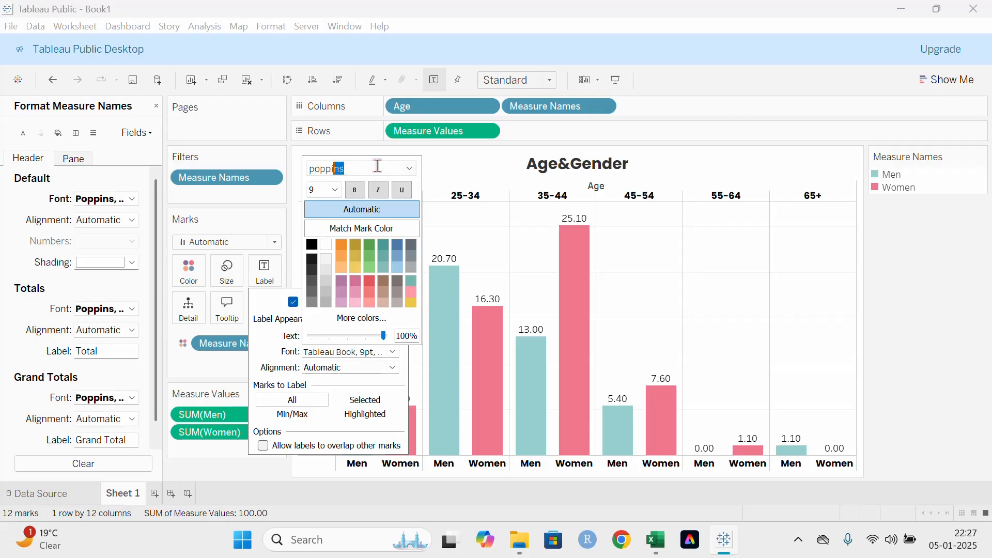
pyautogui.press('Return')
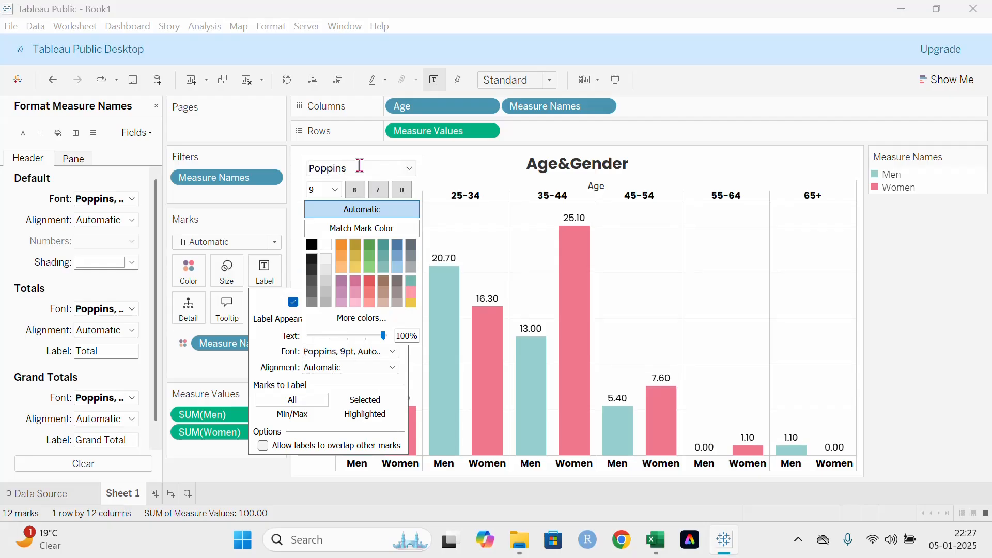
pyautogui.click(354, 190)
pyautogui.click(314, 246)
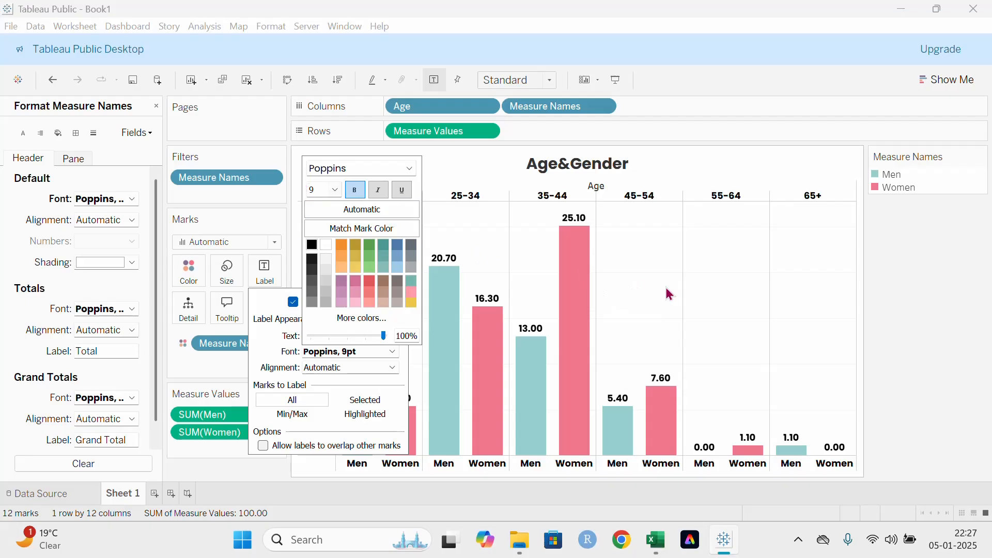
pyautogui.click(882, 311)
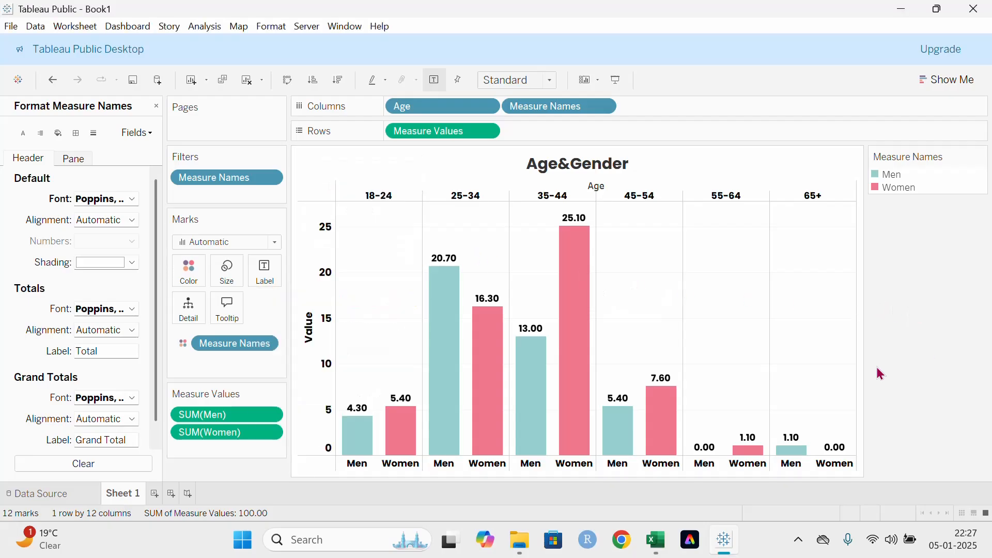
pyautogui.click(156, 106)
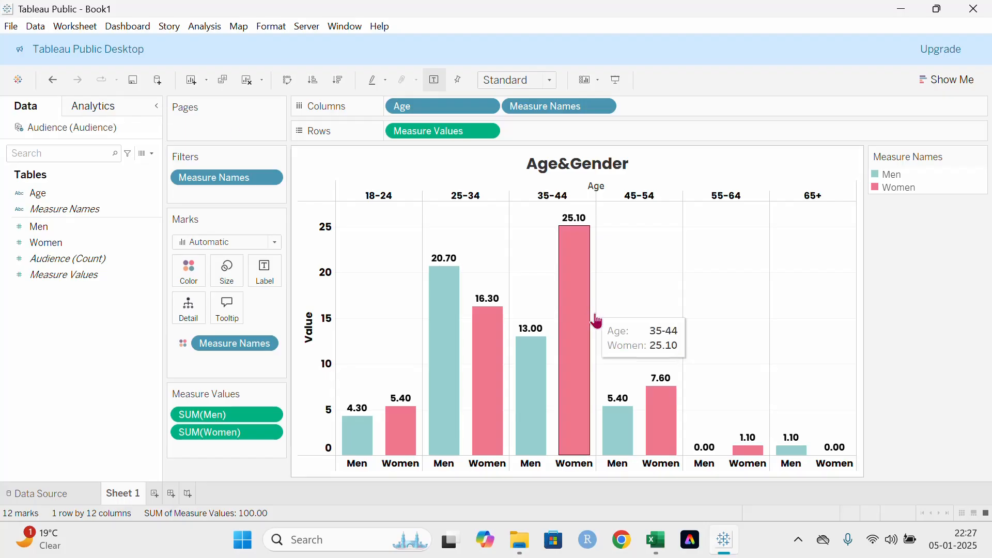
pyautogui.click(799, 540)
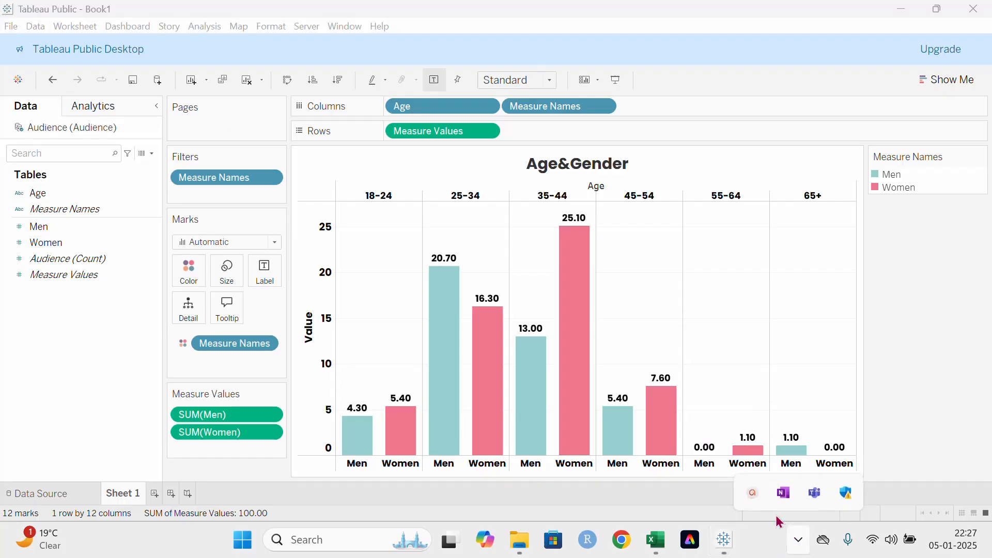